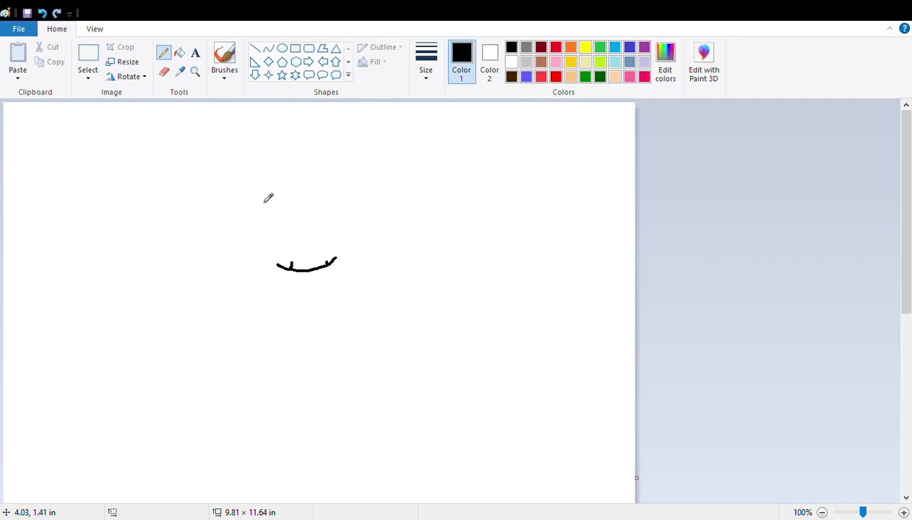
Draw two tall oval eyes above the small curved line, with drips below the left eye and a wavy line inside the right eye's base.
mouse_move(259, 185)
left_mouse_down()
mouse_move(255, 233)
mouse_move(275, 252)
mouse_move(295, 244)
mouse_move(282, 182)
left_mouse_up()
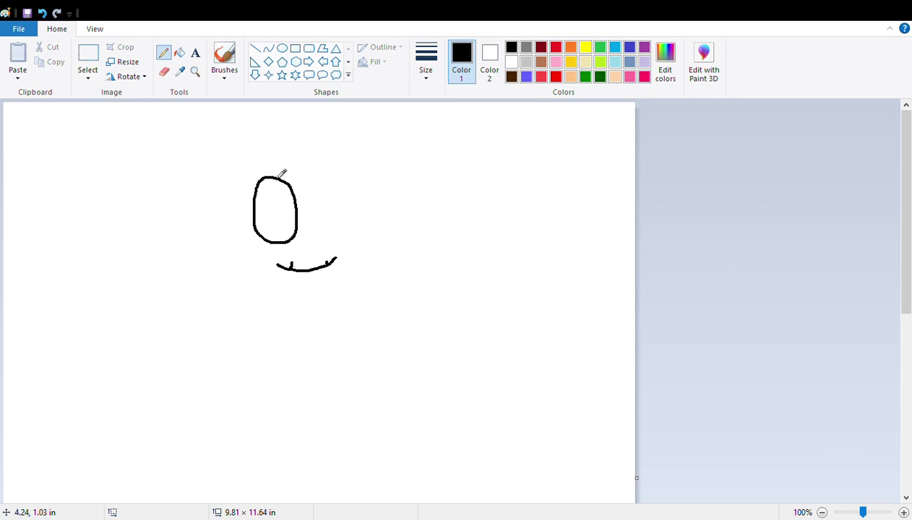
mouse_move(325, 180)
left_mouse_down()
mouse_move(314, 230)
mouse_move(351, 243)
mouse_move(364, 224)
mouse_move(362, 189)
mouse_move(337, 183)
left_mouse_up()
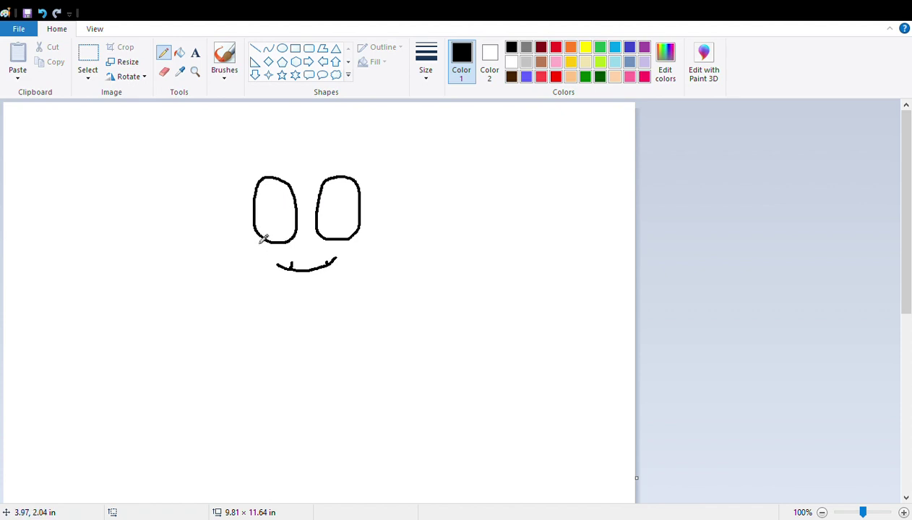
mouse_move(261, 239)
left_mouse_down()
mouse_move(275, 269)
mouse_move(280, 258)
mouse_move(290, 266)
mouse_move(295, 245)
mouse_move(330, 239)
left_mouse_up()
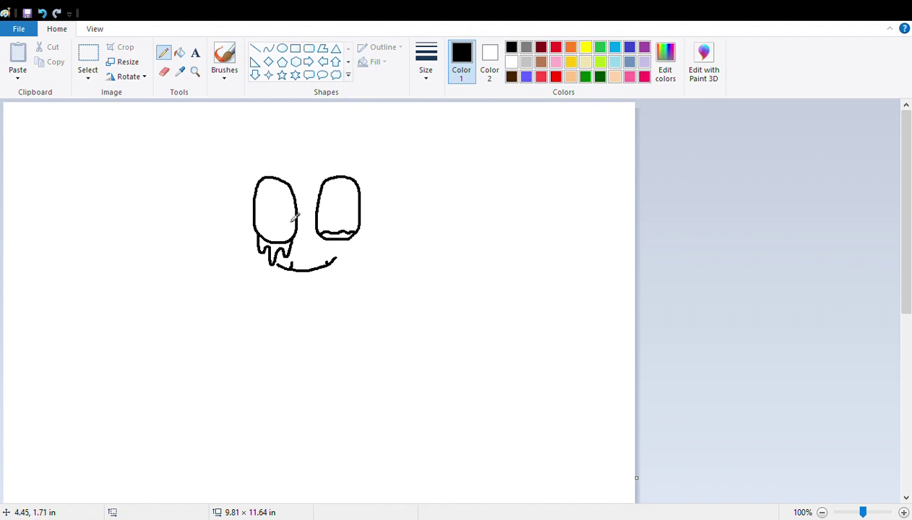
mouse_move(271, 198)
left_mouse_down()
mouse_move(275, 226)
mouse_move(281, 200)
left_mouse_up()
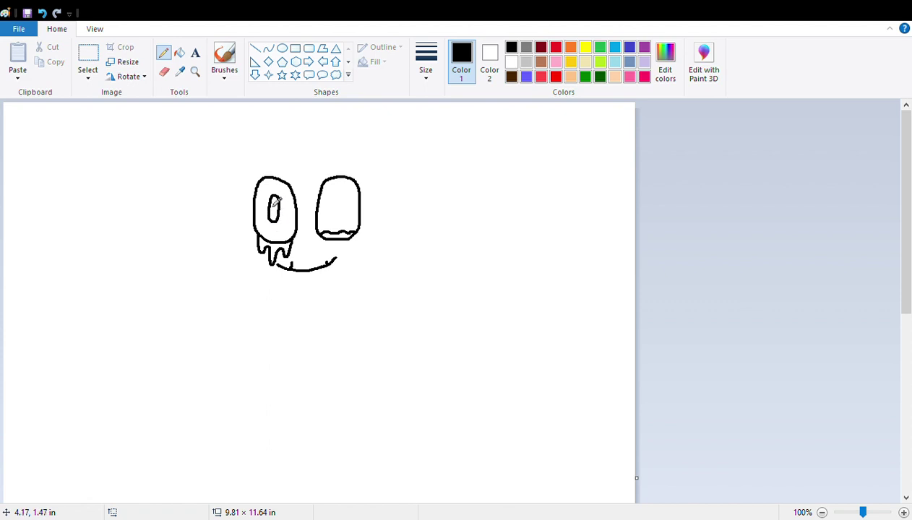
mouse_move(328, 195)
left_mouse_down()
mouse_move(330, 222)
mouse_move(337, 196)
left_mouse_up()
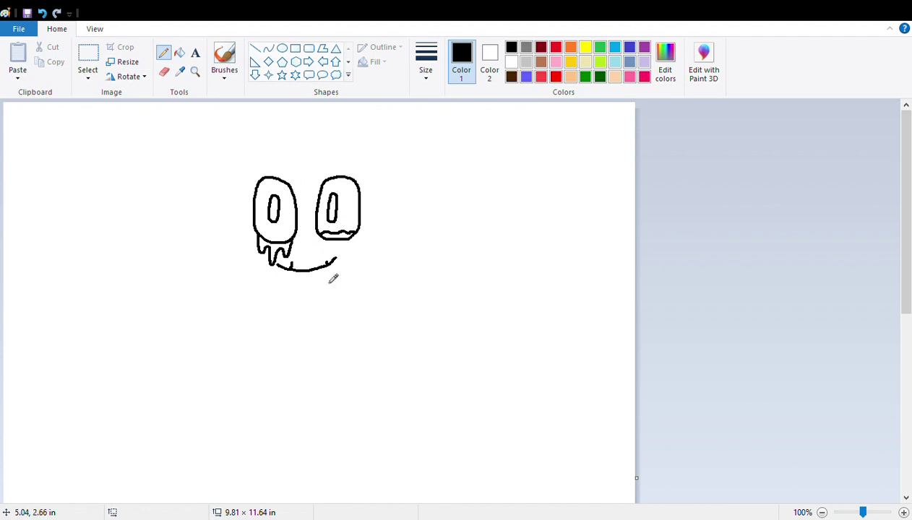
left_click(43, 14)
left_click(43, 15)
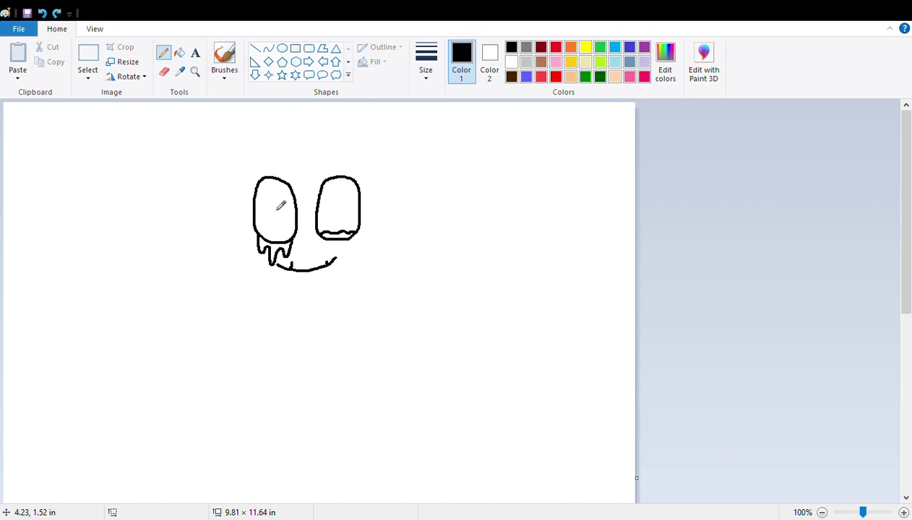
Draw a narrow upright oval pupil inside each eye.
mouse_move(275, 198)
left_mouse_down()
mouse_move(278, 228)
mouse_move(284, 195)
left_mouse_up()
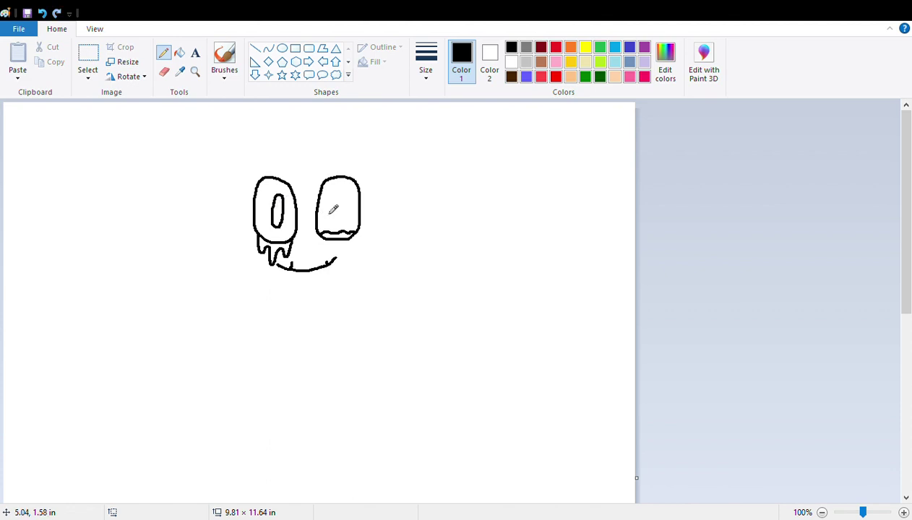
mouse_move(339, 194)
left_mouse_down()
mouse_move(333, 213)
mouse_move(342, 226)
mouse_move(341, 193)
left_mouse_up()
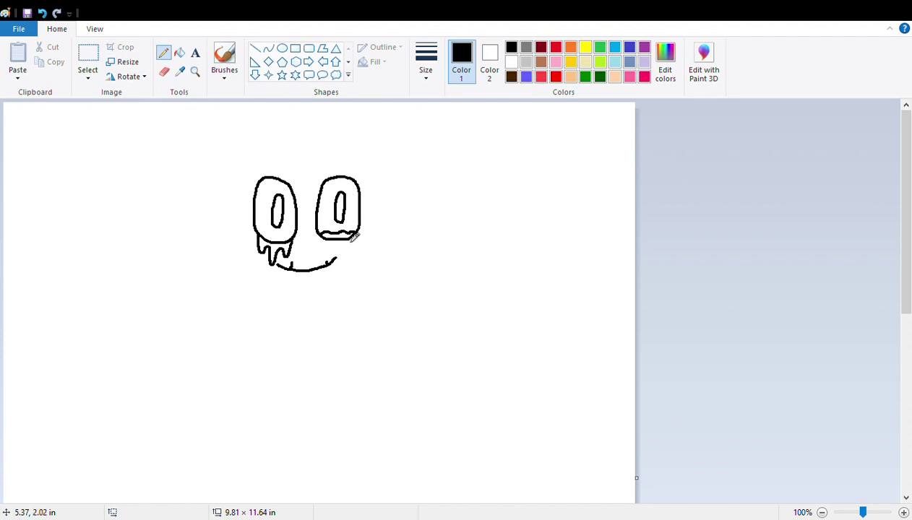
Draw a wide curved mouth with an outlined lip, pointed fangs hanging from its middle and a jagged tuft at its raised corner.
mouse_move(274, 287)
left_mouse_down()
mouse_move(322, 295)
mouse_move(361, 271)
left_mouse_up()
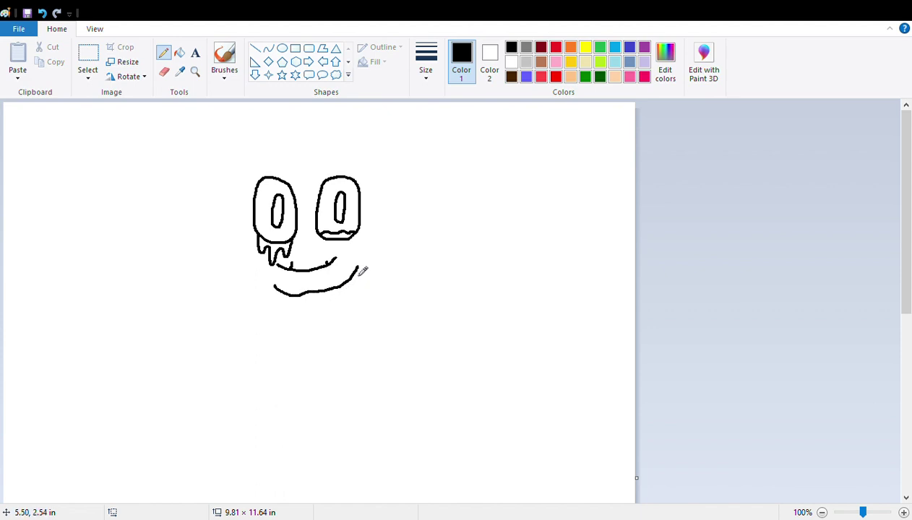
mouse_move(300, 293)
left_mouse_down()
mouse_move(315, 323)
mouse_move(317, 309)
mouse_move(335, 319)
mouse_move(324, 307)
mouse_move(329, 298)
left_mouse_up()
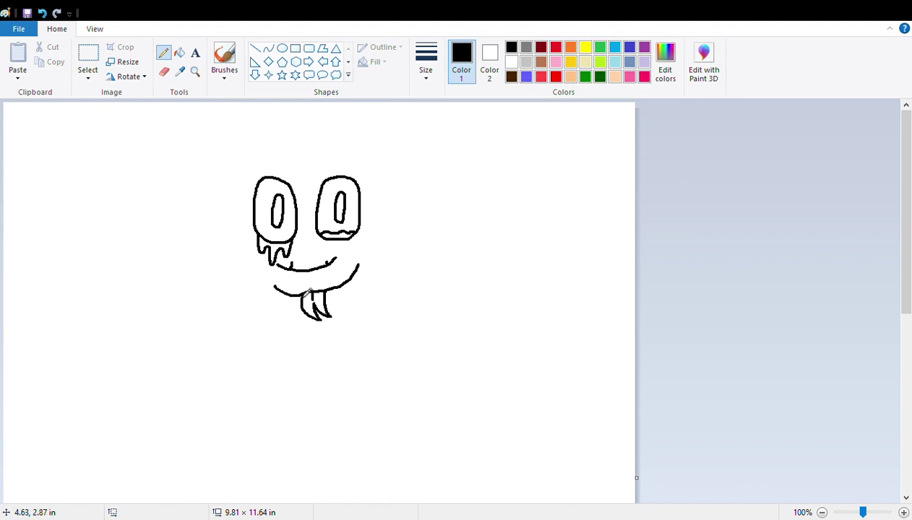
mouse_move(318, 288)
left_mouse_down()
mouse_move(279, 284)
mouse_move(270, 298)
mouse_move(299, 308)
left_mouse_up()
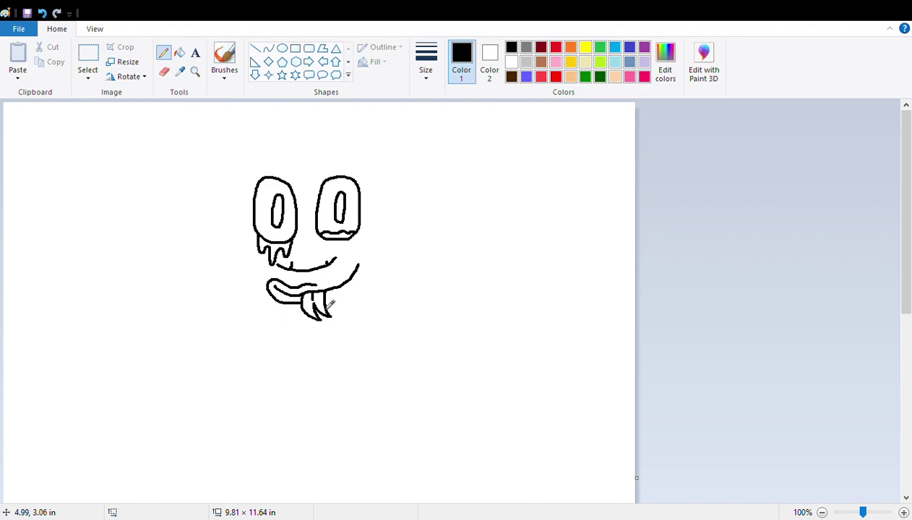
mouse_move(331, 304)
left_mouse_down()
mouse_move(370, 270)
mouse_move(364, 263)
mouse_move(332, 286)
left_mouse_up()
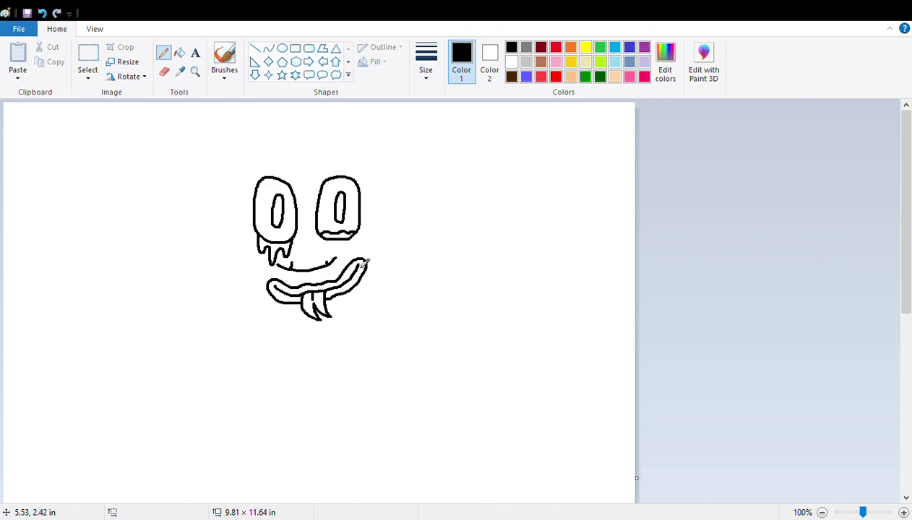
mouse_move(354, 251)
left_mouse_down()
mouse_move(376, 258)
mouse_move(370, 273)
left_mouse_up()
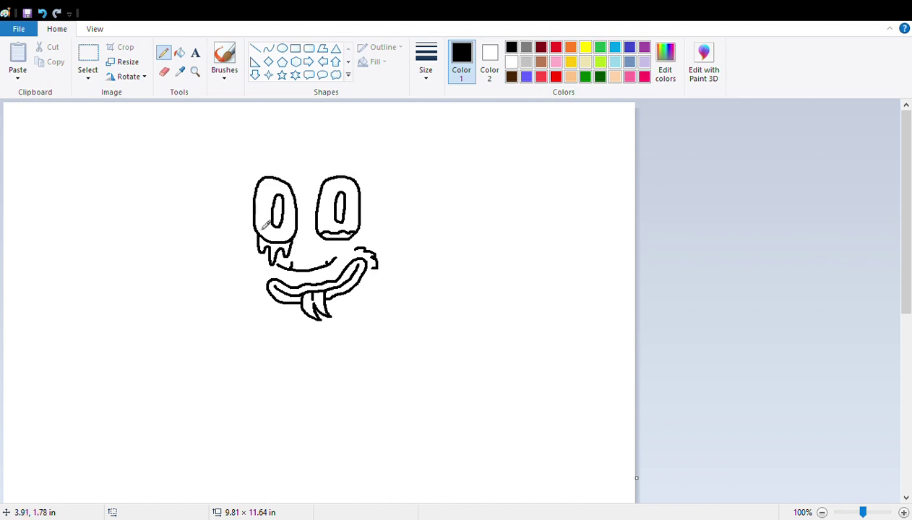
Draw a short rounded eyebrow above each eye, redoing the right one so it slants down outward.
mouse_move(253, 181)
left_mouse_down()
mouse_move(280, 165)
mouse_move(270, 155)
mouse_move(251, 175)
left_mouse_up()
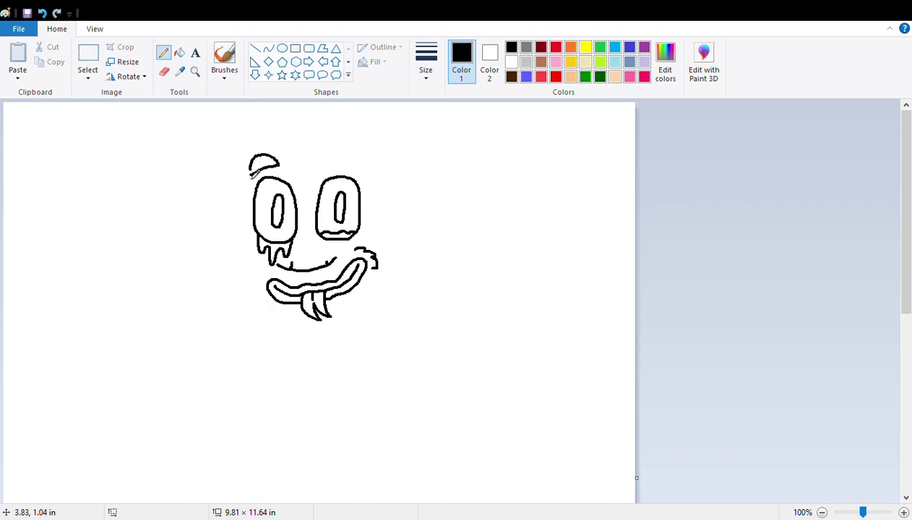
mouse_move(328, 167)
left_mouse_down()
mouse_move(357, 167)
mouse_move(345, 155)
mouse_move(326, 156)
mouse_move(328, 167)
left_mouse_up()
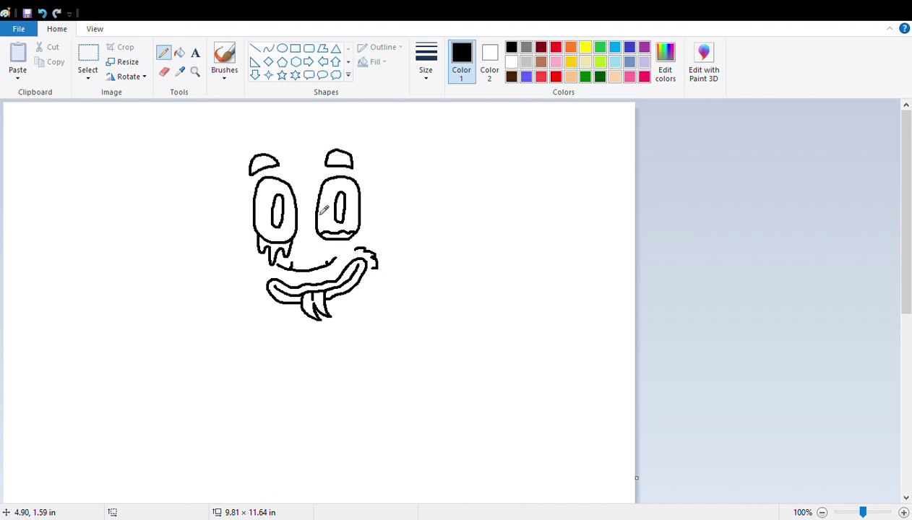
left_click(42, 13)
mouse_move(335, 167)
left_mouse_down()
mouse_move(348, 162)
mouse_move(360, 172)
mouse_move(345, 147)
mouse_move(336, 163)
left_mouse_up()
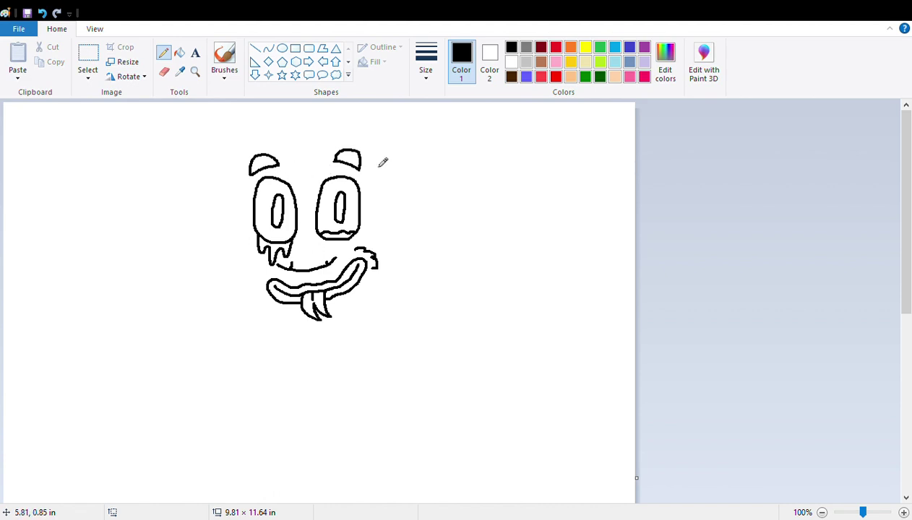
Draw a shaggy, jagged fur outline around both sides and the crown of the head.
mouse_move(383, 167)
left_mouse_down()
mouse_move(396, 190)
mouse_move(397, 266)
mouse_move(375, 302)
mouse_move(326, 305)
left_mouse_up()
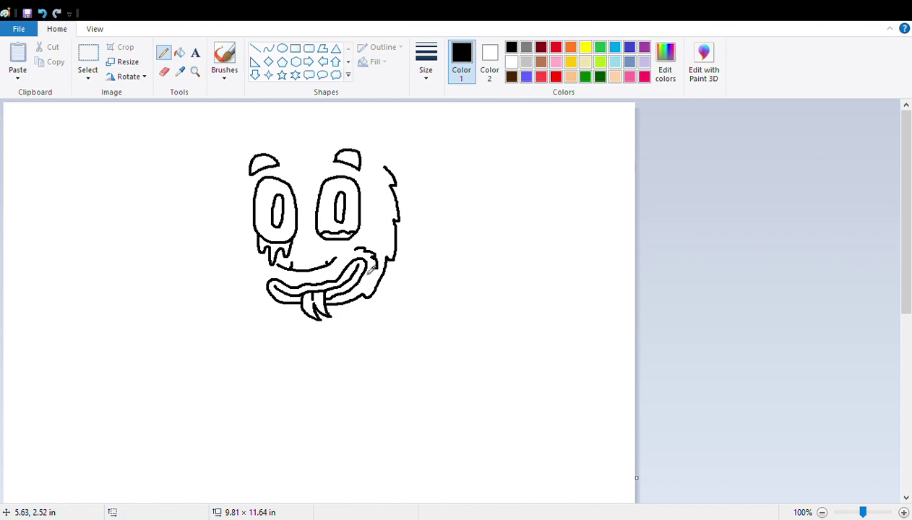
mouse_move(245, 174)
left_mouse_down()
mouse_move(231, 194)
mouse_move(233, 261)
mouse_move(251, 290)
mouse_move(278, 305)
left_mouse_up()
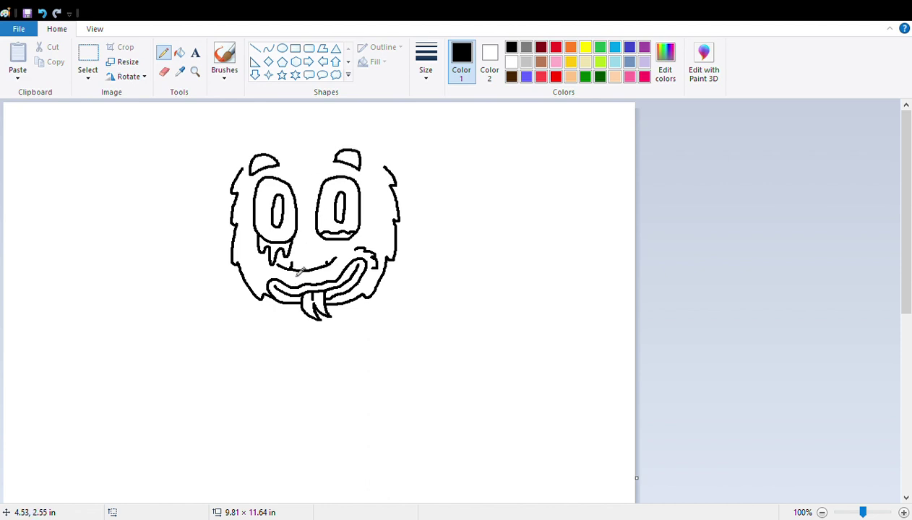
mouse_move(245, 171)
left_mouse_down()
mouse_move(264, 145)
mouse_move(324, 131)
mouse_move(322, 143)
left_mouse_up()
left_click(42, 13)
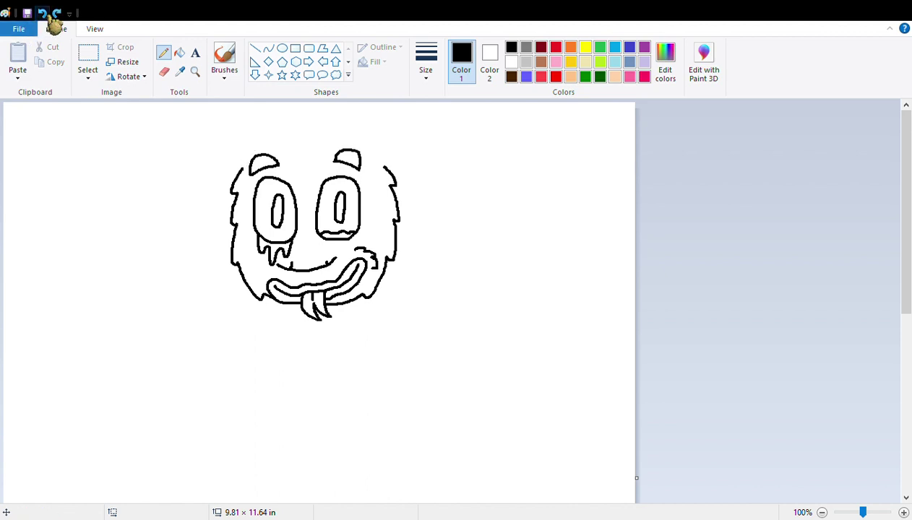
mouse_move(386, 169)
left_mouse_down()
mouse_move(355, 140)
mouse_move(298, 131)
mouse_move(291, 140)
mouse_move(268, 134)
mouse_move(272, 146)
mouse_move(262, 143)
mouse_move(248, 167)
left_mouse_up()
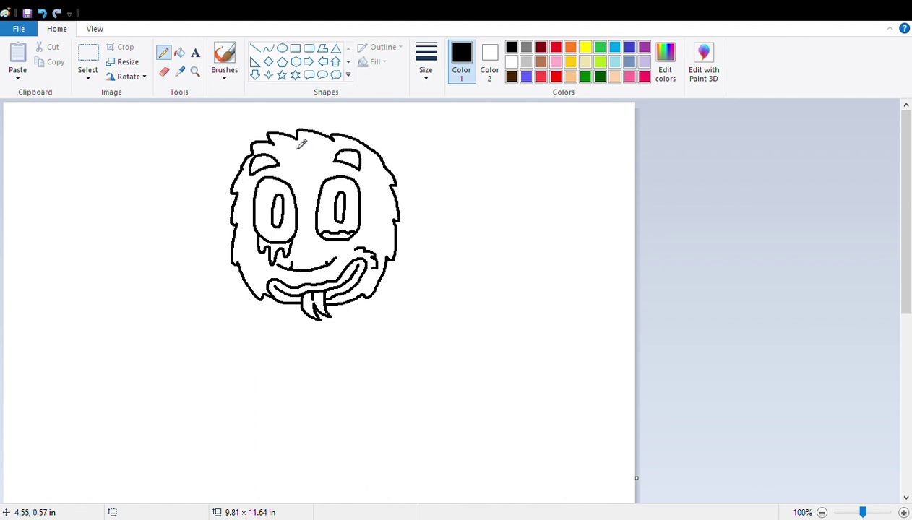
Draw a pointed hair tuft on the forehead, redoing the first attempt, and add a jagged fur line on the left cheek.
mouse_move(295, 148)
left_mouse_down()
mouse_move(291, 156)
mouse_move(319, 145)
left_mouse_up()
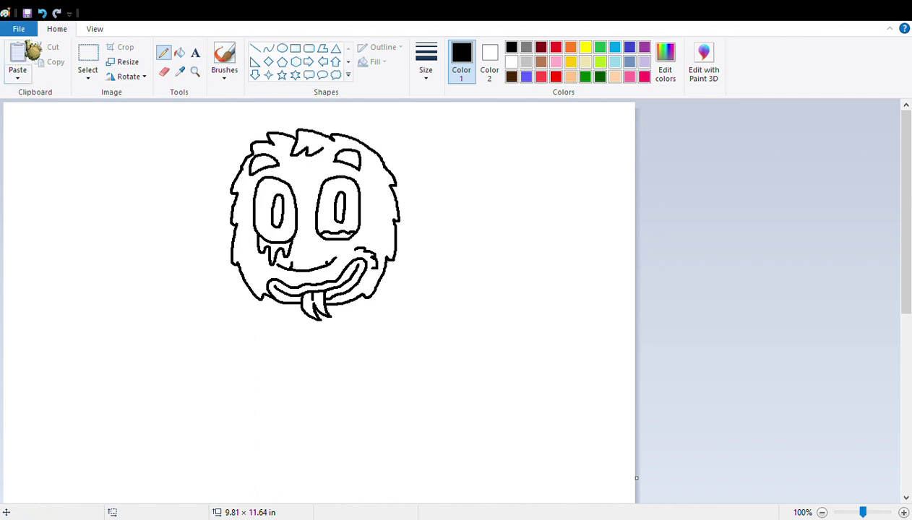
left_click(42, 13)
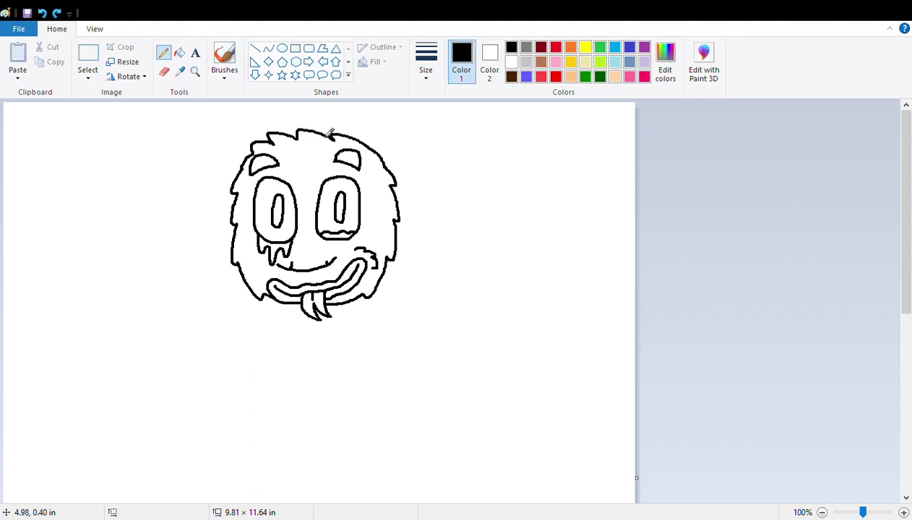
mouse_move(299, 146)
left_mouse_down()
mouse_move(312, 148)
mouse_move(298, 156)
mouse_move(306, 166)
mouse_move(321, 149)
left_mouse_up()
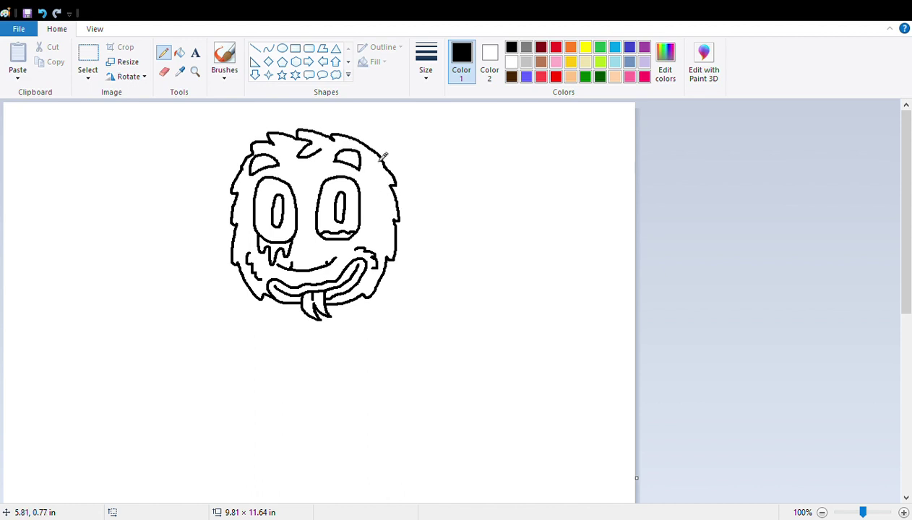
Draw a long pointed ear extending outward from each side of the head, with an inner fold line in each.
left_click_drag(376, 152, 423, 184)
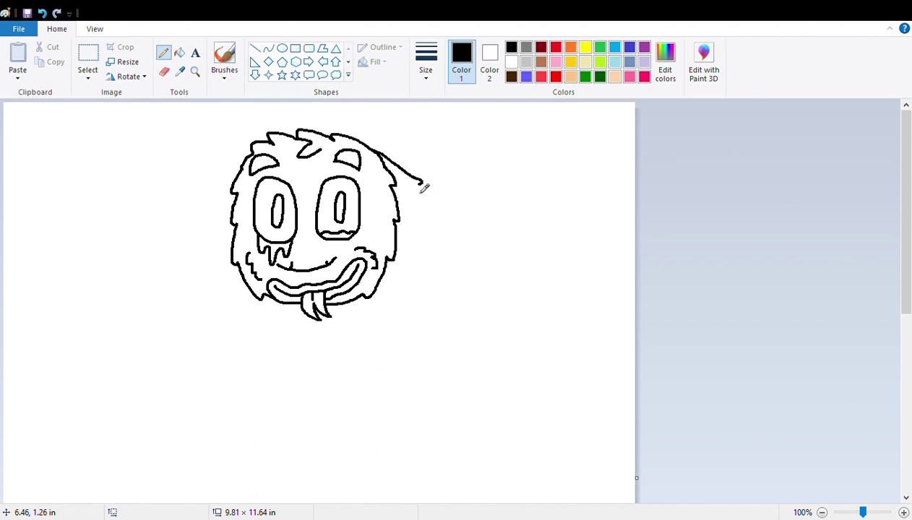
mouse_move(423, 187)
left_mouse_down()
mouse_move(500, 223)
mouse_move(473, 241)
mouse_move(397, 243)
left_mouse_up()
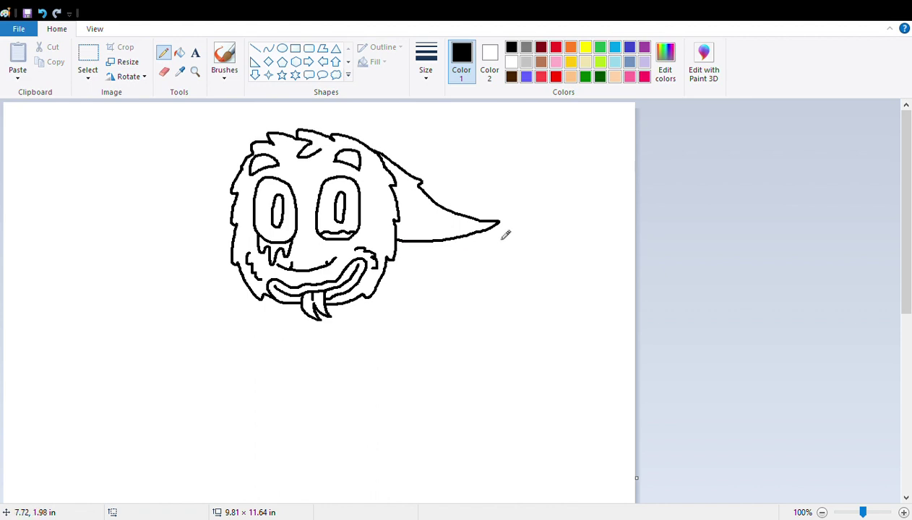
left_click_drag(491, 228, 403, 225)
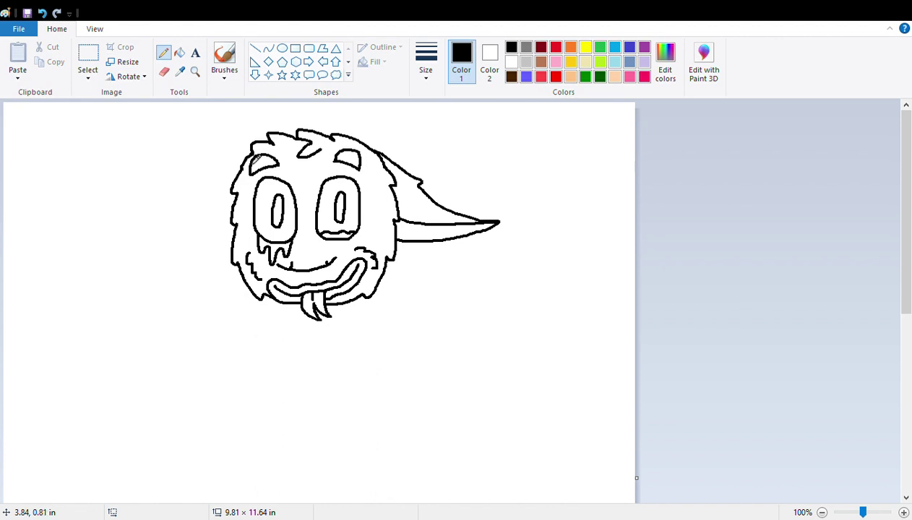
mouse_move(244, 167)
left_mouse_down()
mouse_move(226, 175)
mouse_move(213, 203)
mouse_move(136, 237)
mouse_move(231, 248)
left_mouse_up()
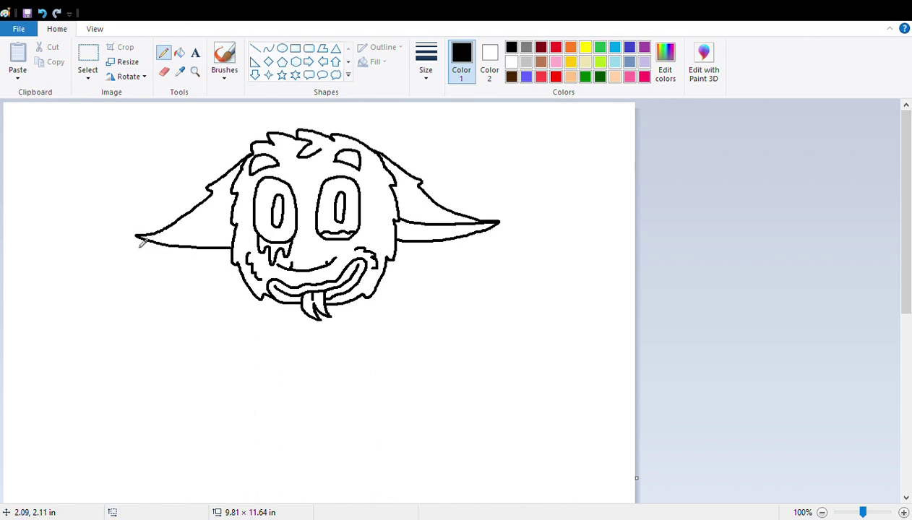
left_click_drag(138, 237, 225, 229)
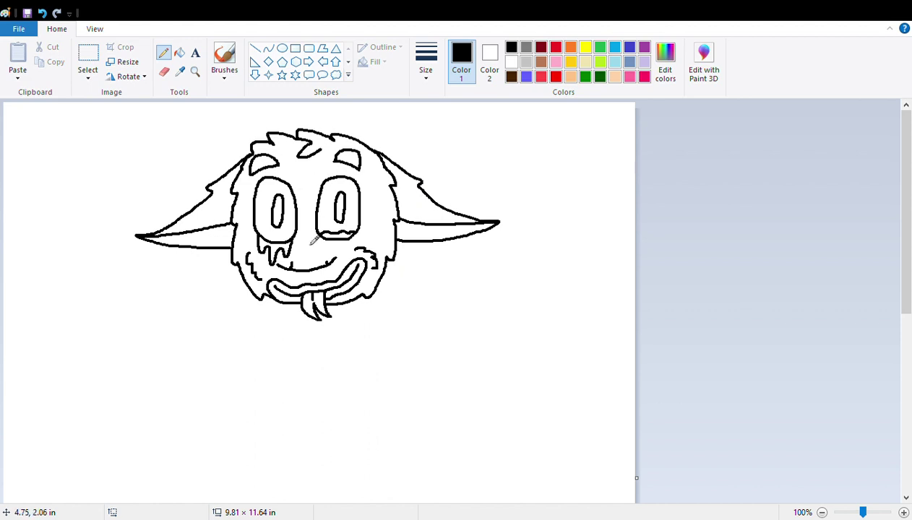
Fill both eyes with black around the pupils, leaving the pupils white.
left_click(180, 55)
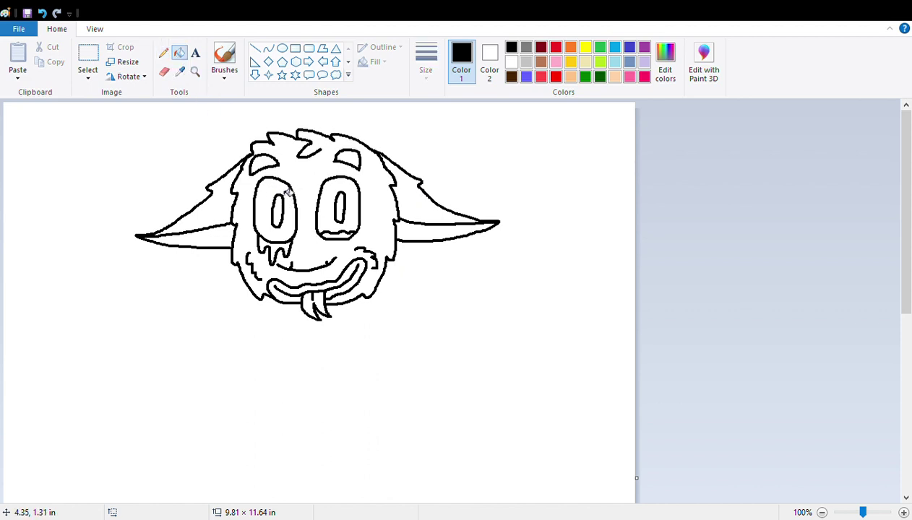
left_click(285, 189)
left_click(345, 190)
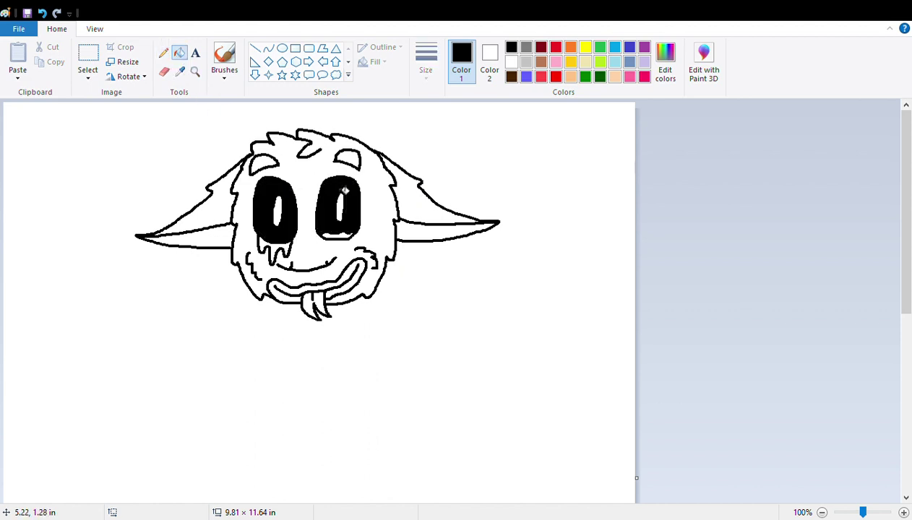
Draw the neck with a curved fur tuft at each shoulder and one long furry right front leg ending in a toed paw.
left_click(164, 53)
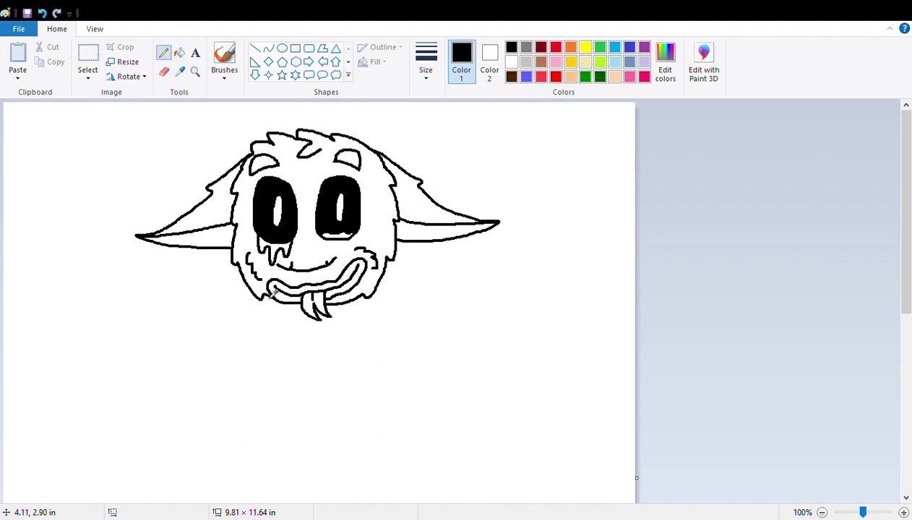
mouse_move(253, 291)
left_mouse_down()
mouse_move(266, 325)
mouse_move(240, 340)
mouse_move(265, 330)
left_mouse_up()
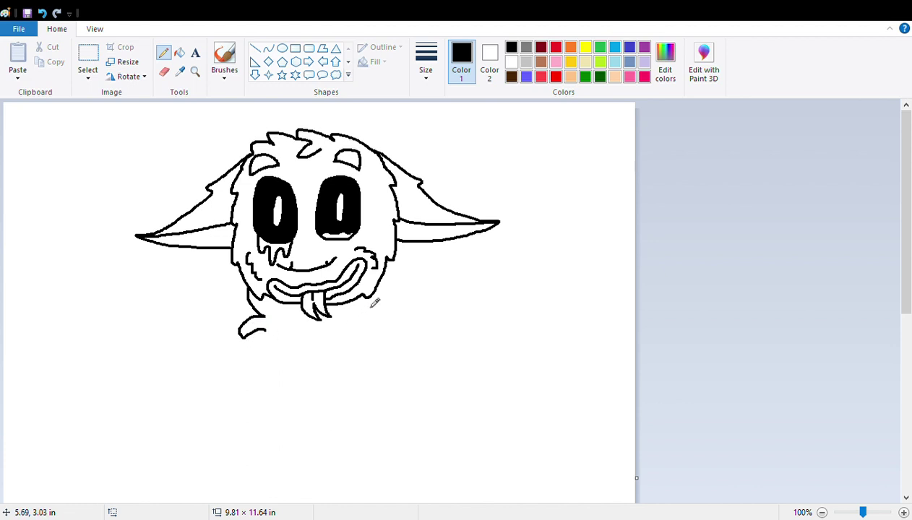
mouse_move(362, 304)
left_mouse_down()
mouse_move(381, 326)
mouse_move(389, 342)
mouse_move(358, 333)
left_mouse_up()
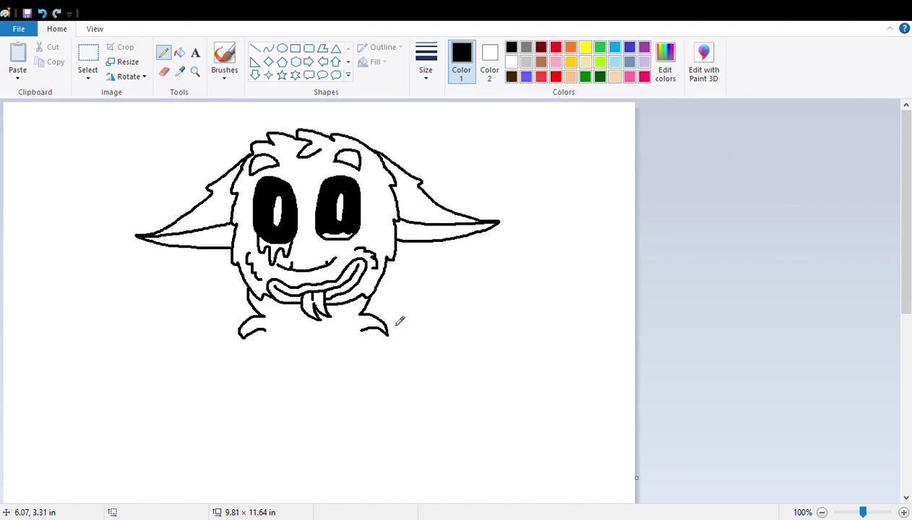
mouse_move(362, 337)
left_mouse_down()
mouse_move(378, 471)
mouse_move(376, 499)
mouse_move(361, 500)
mouse_move(348, 471)
mouse_move(337, 494)
mouse_move(336, 337)
left_mouse_up()
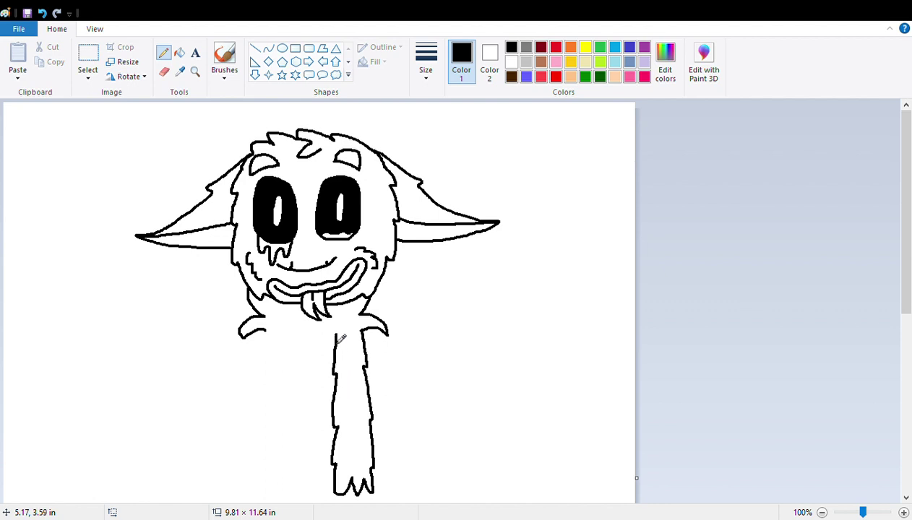
scroll(670, 256, "down", 1)
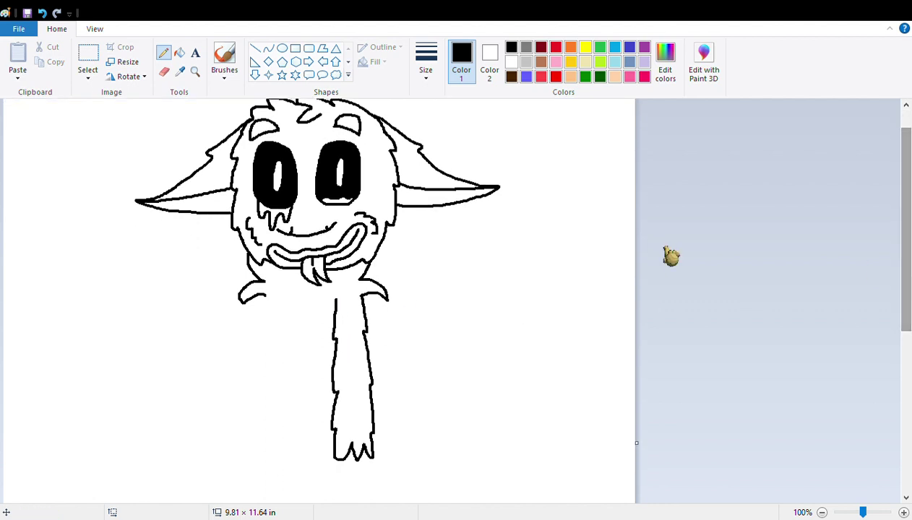
Draw jagged fur lines on the chest and a long furry left front leg ending in a jagged fur cuff.
mouse_move(291, 294)
left_mouse_down()
mouse_move(274, 332)
mouse_move(277, 339)
mouse_move(285, 330)
mouse_move(307, 340)
left_mouse_up()
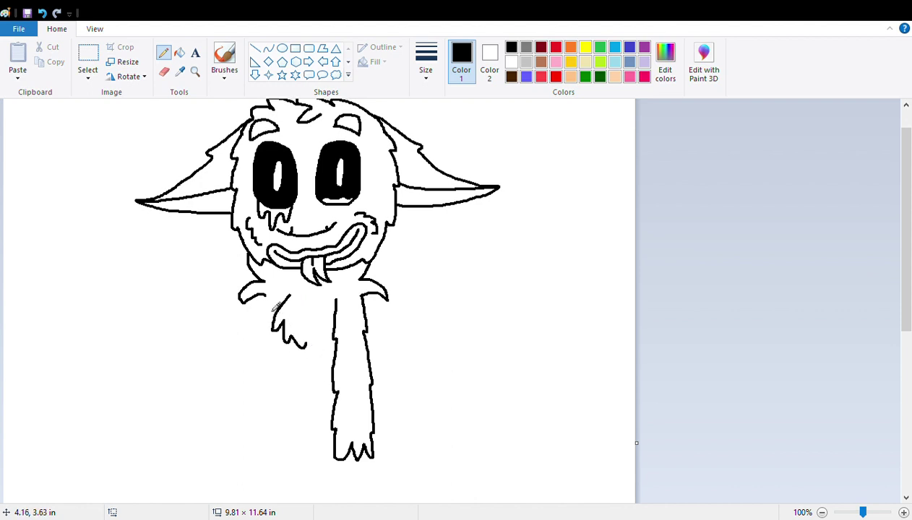
mouse_move(258, 305)
left_mouse_down()
mouse_move(260, 460)
mouse_move(274, 464)
left_mouse_up()
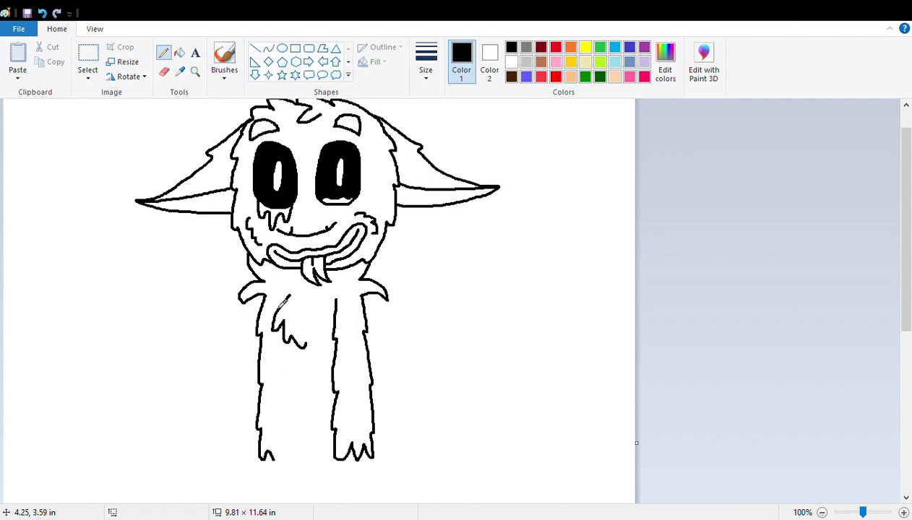
mouse_move(281, 301)
left_mouse_down()
mouse_move(278, 393)
mouse_move(297, 445)
mouse_move(296, 469)
mouse_move(275, 469)
mouse_move(299, 463)
left_mouse_up()
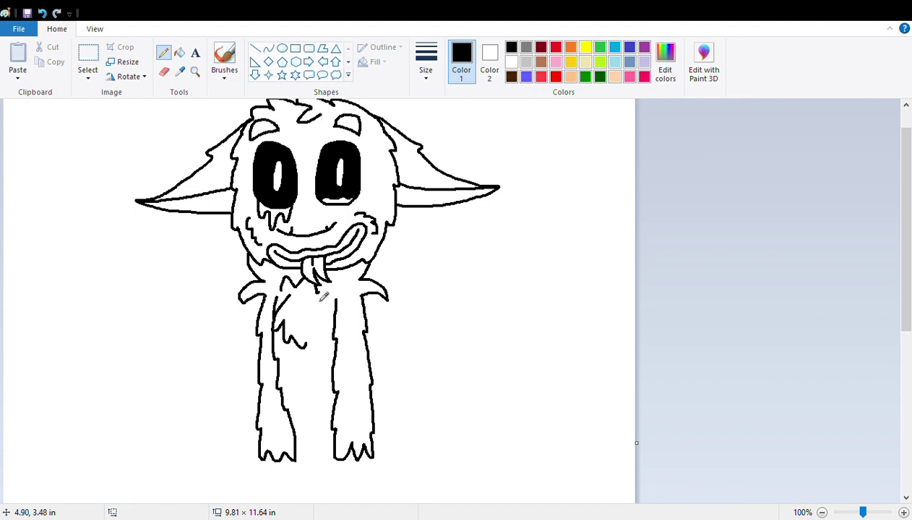
Outline the torso with a jagged right edge and a curved bottom, and add four small triangles down the belly.
mouse_move(328, 287)
left_mouse_down()
mouse_move(335, 325)
mouse_move(325, 353)
mouse_move(323, 460)
left_mouse_up()
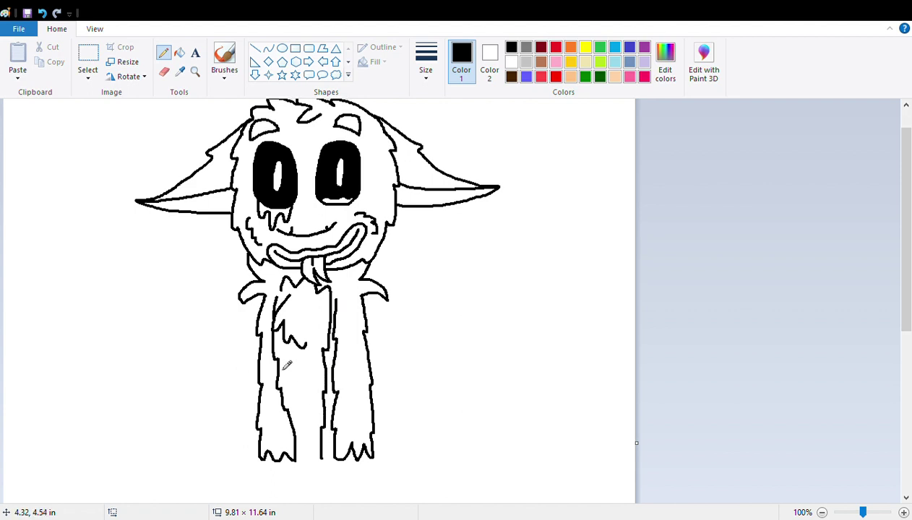
left_click_drag(295, 435, 303, 459)
mouse_move(298, 365)
left_mouse_down()
mouse_move(290, 369)
mouse_move(304, 375)
mouse_move(306, 367)
mouse_move(282, 402)
mouse_move(305, 390)
mouse_move(306, 431)
mouse_move(304, 423)
left_mouse_up()
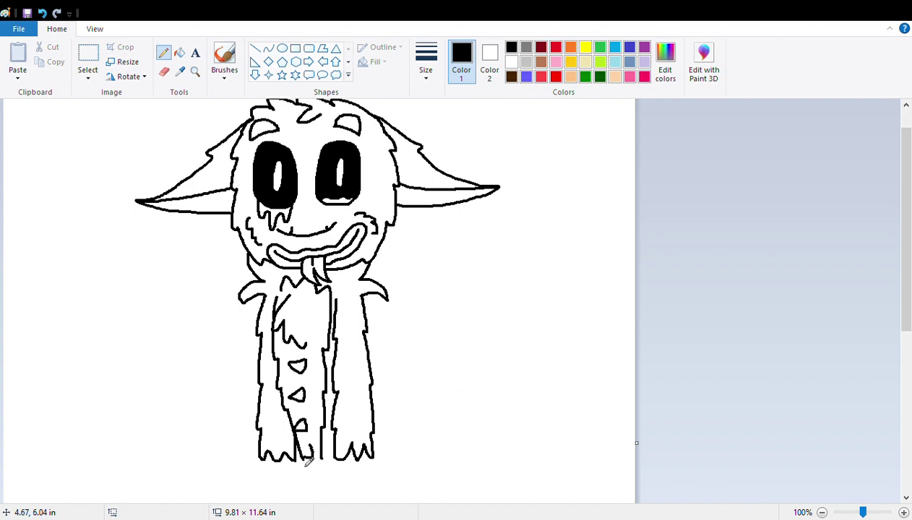
left_click_drag(905, 246, 908, 311)
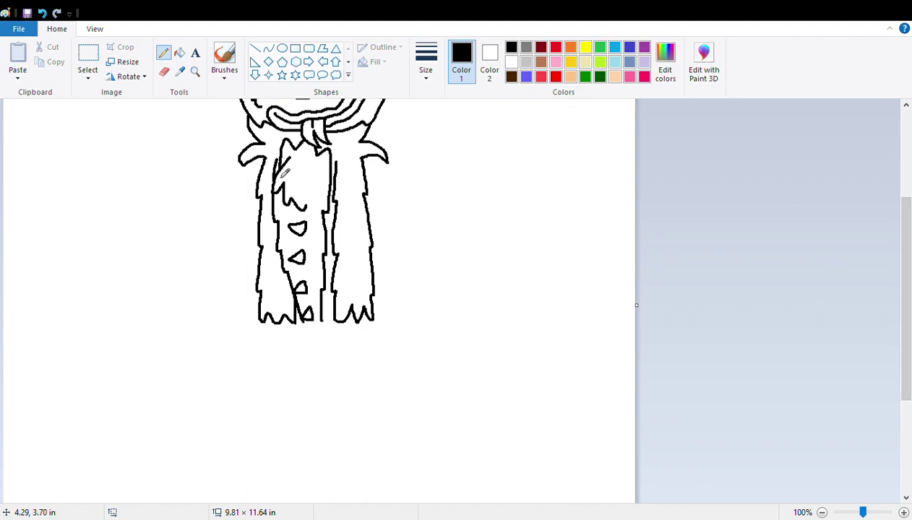
left_click_drag(905, 292, 905, 220)
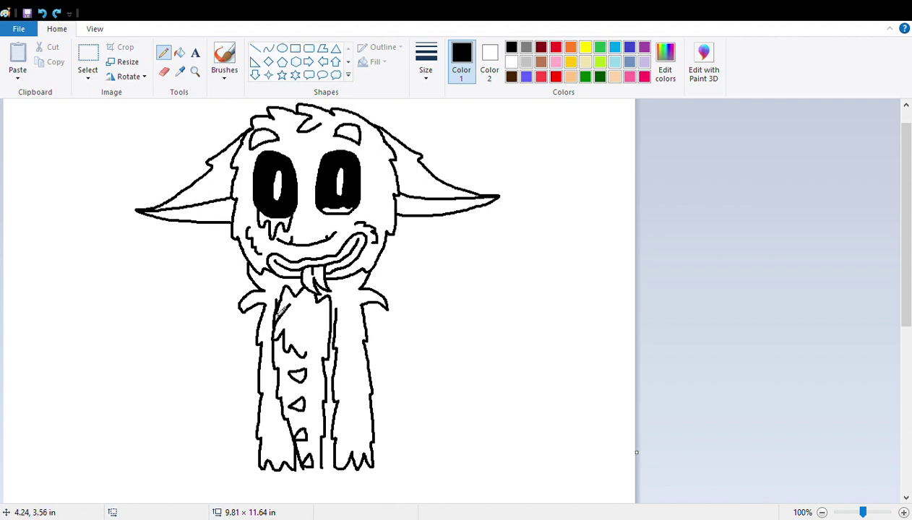
scroll(905, 216, "up", 1)
scroll(906, 217, "down", 1)
scroll(905, 217, "down", 5)
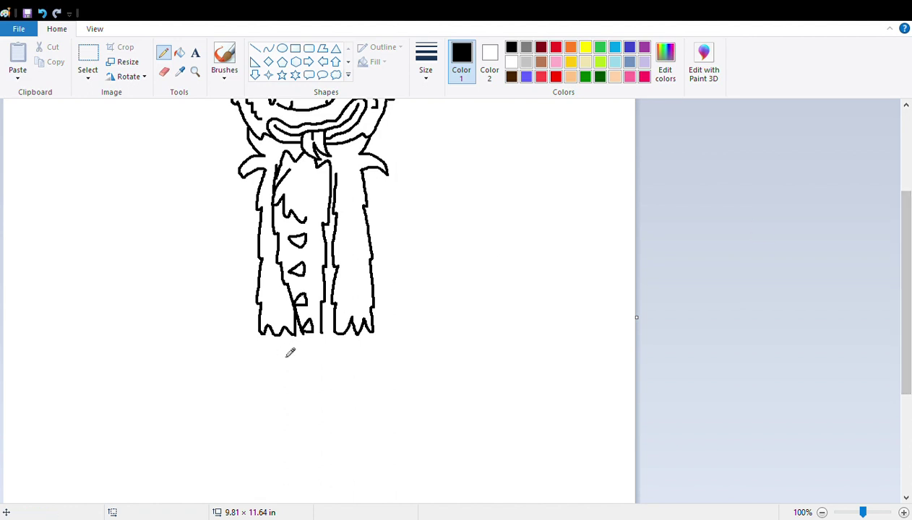
left_click_drag(299, 337, 333, 342)
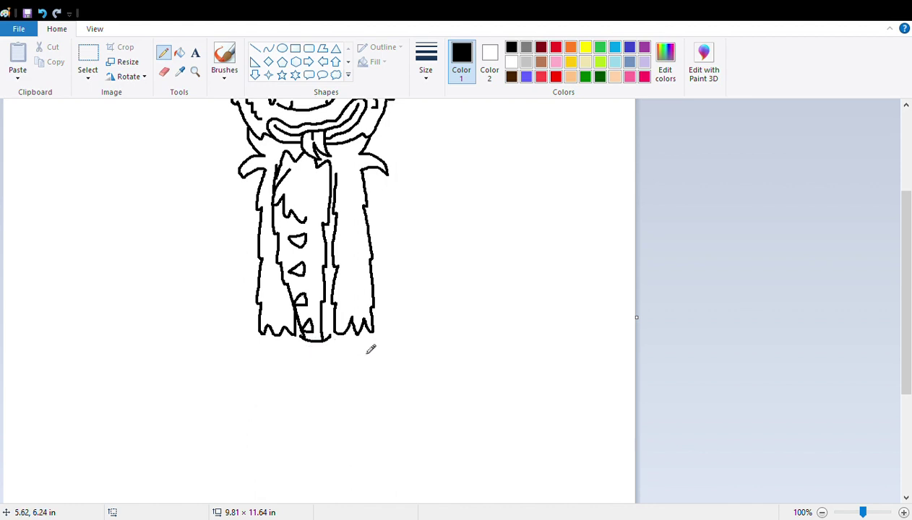
Draw a rounded paw with toe lines below the right front leg's fur cuff, redoing the first stroke.
mouse_move(370, 329)
left_mouse_down()
mouse_move(376, 365)
mouse_move(369, 370)
left_mouse_up()
left_click(42, 13)
mouse_move(372, 330)
left_mouse_down()
mouse_move(391, 362)
mouse_move(367, 377)
mouse_move(372, 371)
left_mouse_up()
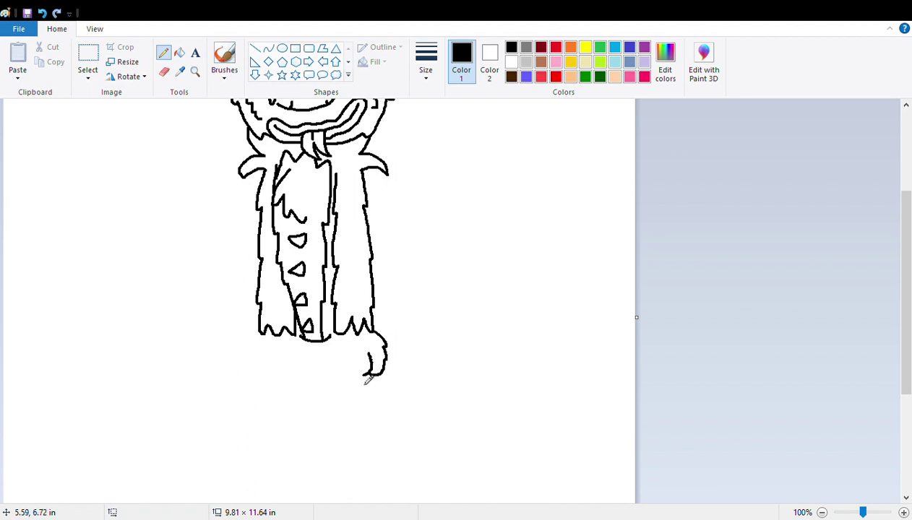
mouse_move(356, 354)
left_mouse_down()
mouse_move(348, 381)
mouse_move(343, 362)
mouse_move(343, 377)
mouse_move(331, 353)
left_mouse_up()
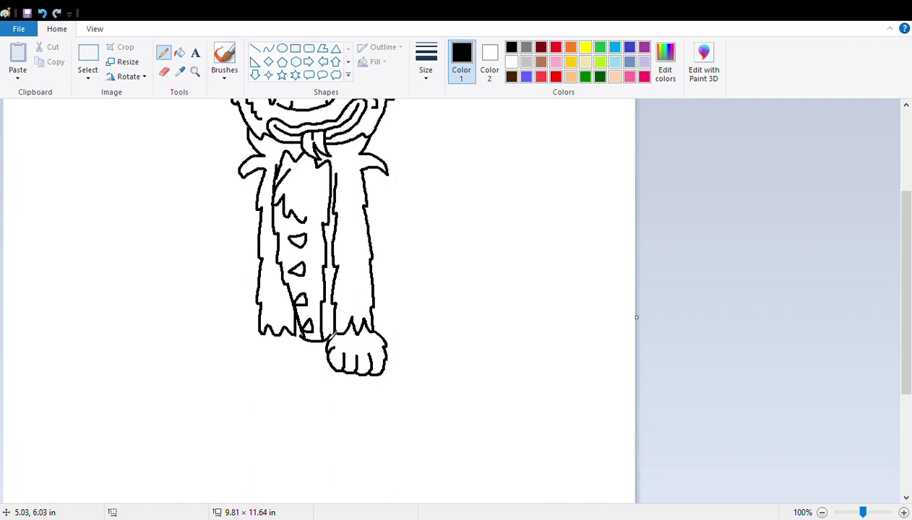
Draw a rounded toed paw below the left front leg's cuff, redoing the first outline and removing the excess inner toe lines.
mouse_move(904, 283)
left_mouse_down()
mouse_move(909, 224)
mouse_move(904, 302)
left_mouse_up()
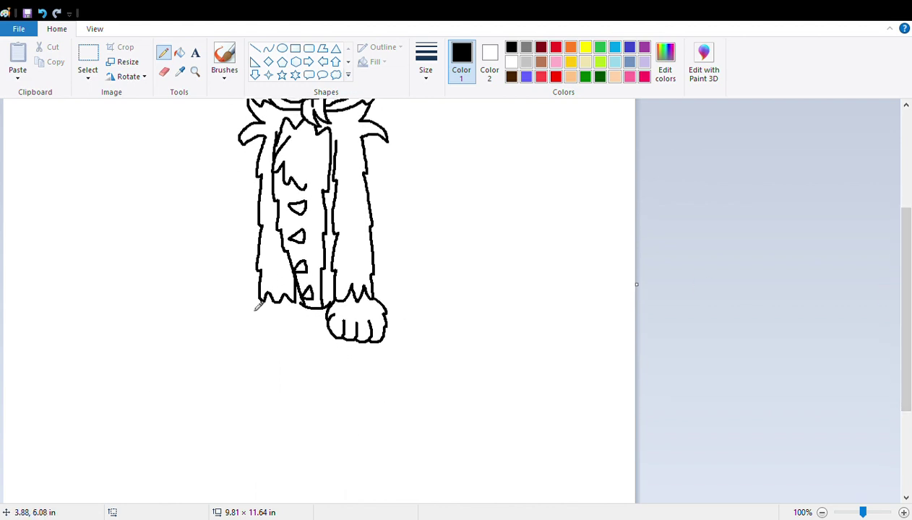
mouse_move(260, 302)
left_mouse_down()
mouse_move(255, 325)
mouse_move(264, 338)
mouse_move(275, 326)
left_mouse_up()
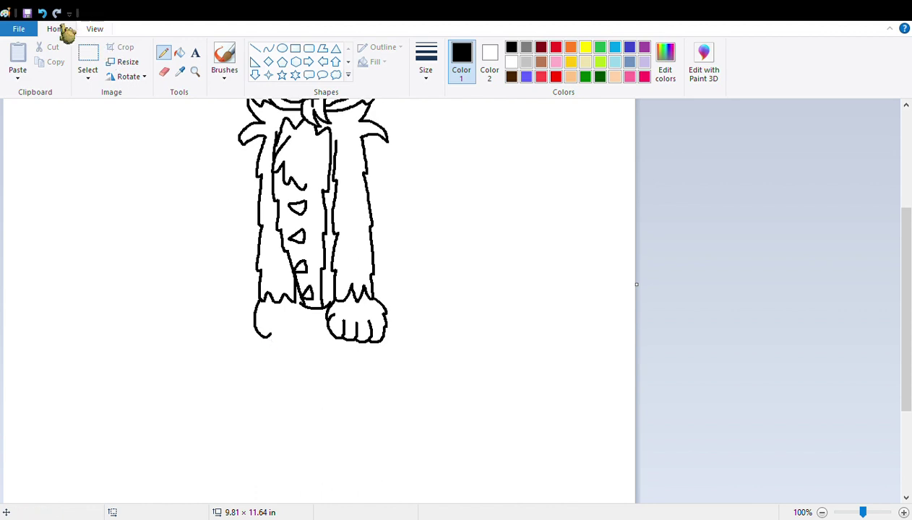
key("ctrl+z")
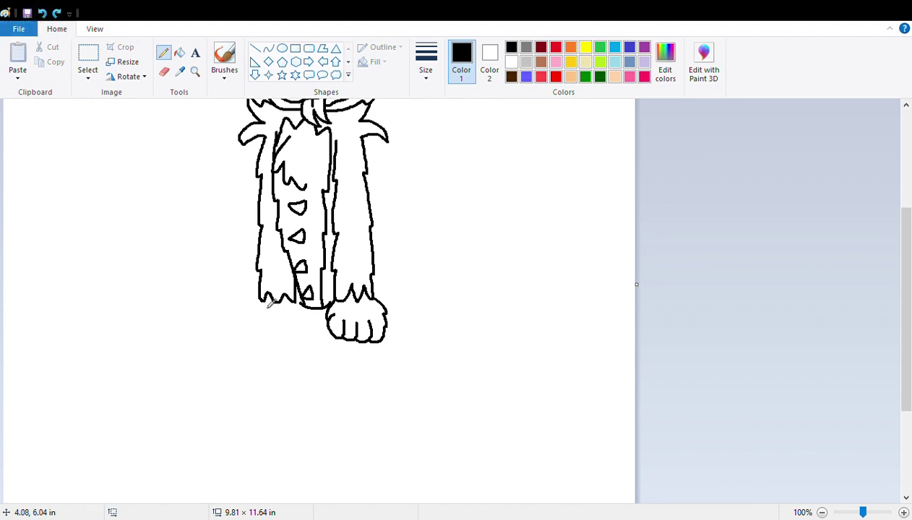
mouse_move(263, 304)
left_mouse_down()
mouse_move(262, 347)
mouse_move(278, 342)
mouse_move(275, 326)
mouse_move(278, 341)
mouse_move(309, 333)
left_mouse_up()
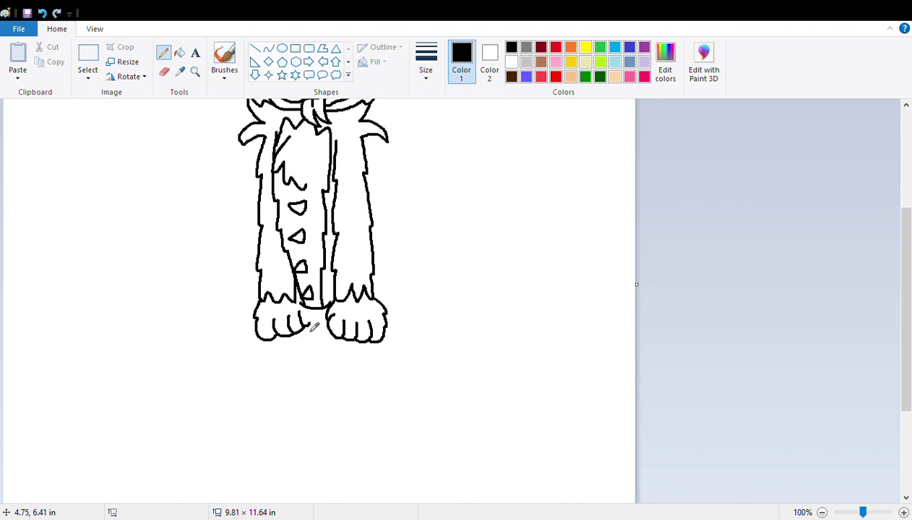
left_click_drag(299, 305, 308, 324)
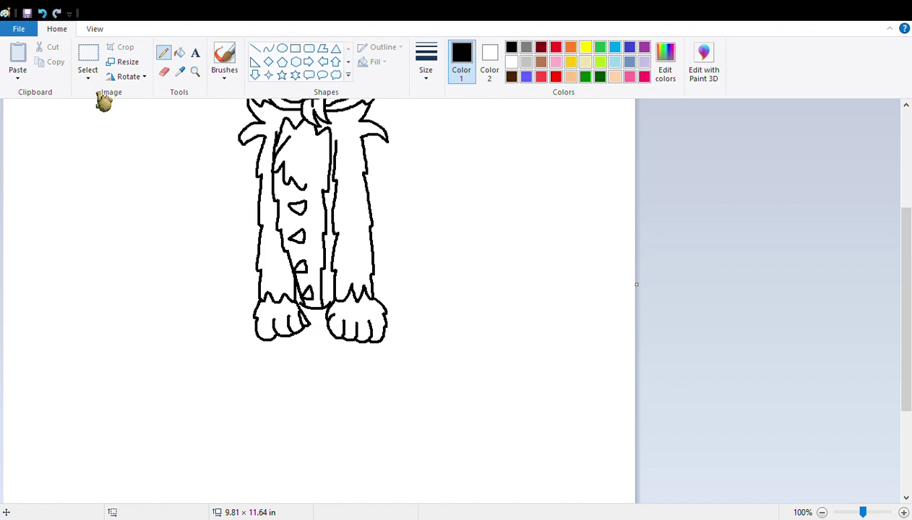
left_click(42, 13)
left_click(42, 13)
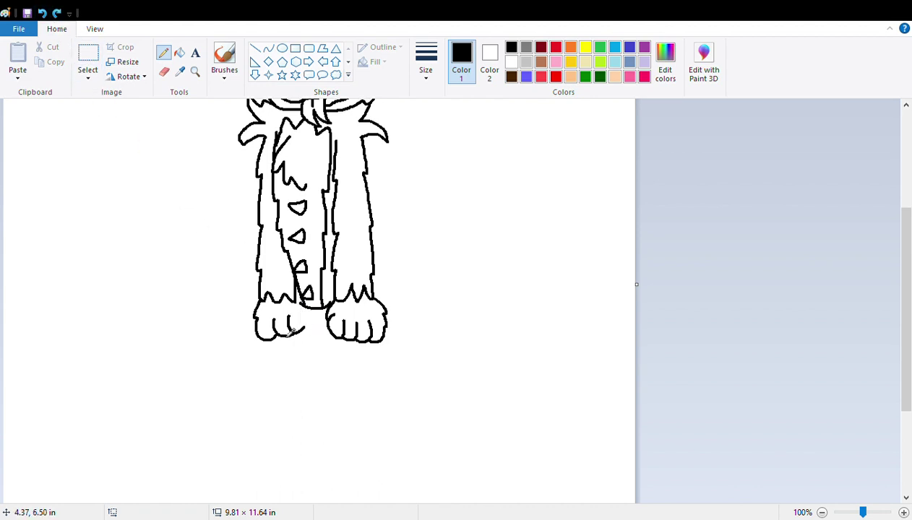
left_click(164, 72)
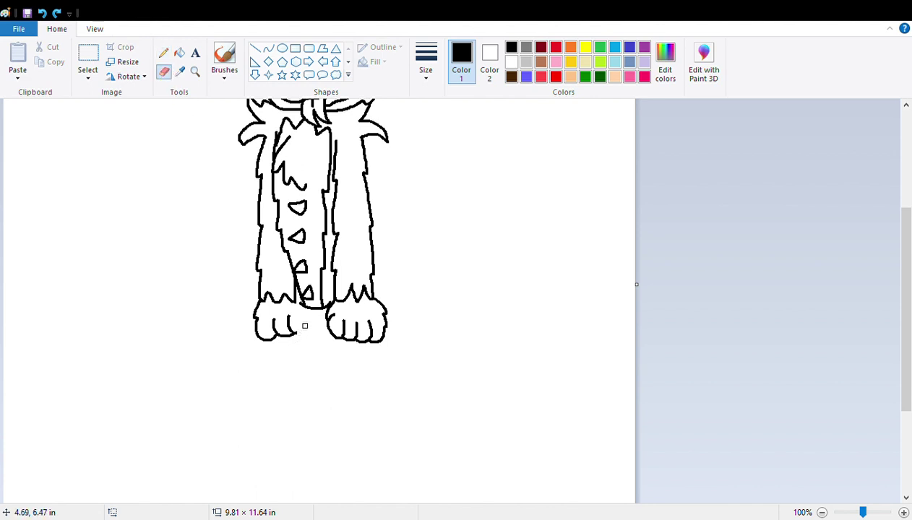
left_click(163, 53)
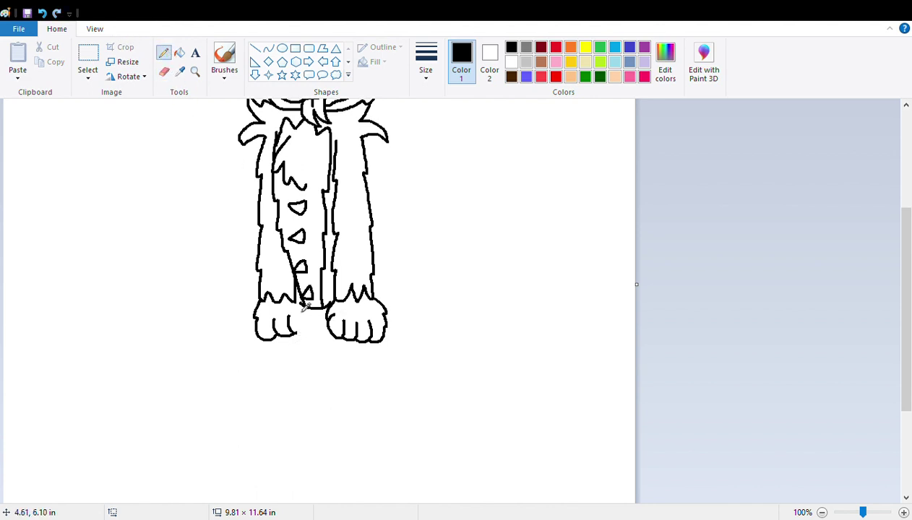
mouse_move(299, 307)
left_mouse_down()
mouse_move(300, 391)
mouse_move(327, 448)
mouse_move(326, 491)
mouse_move(335, 479)
mouse_move(341, 490)
mouse_move(348, 480)
mouse_move(359, 489)
mouse_move(362, 469)
mouse_move(355, 419)
mouse_move(339, 400)
mouse_move(328, 341)
left_mouse_up()
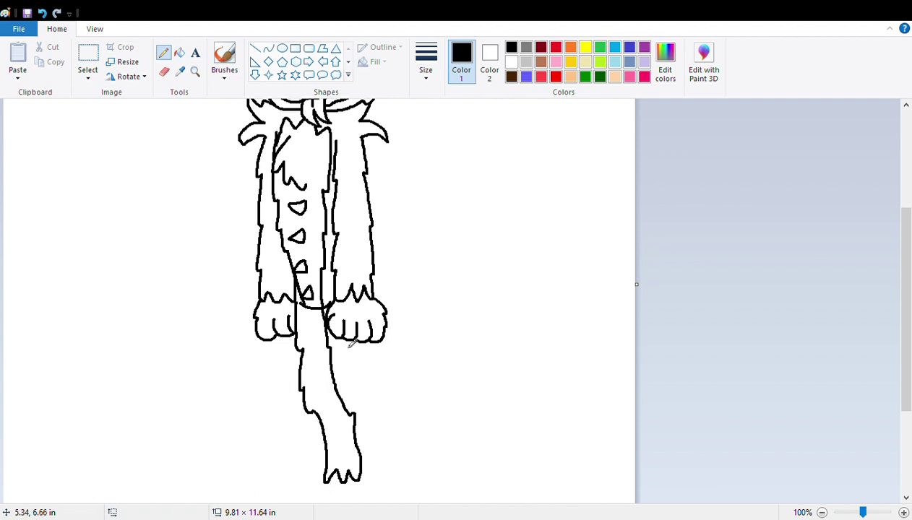
scroll(875, 302, "up", 3)
scroll(387, 334, "down", 5)
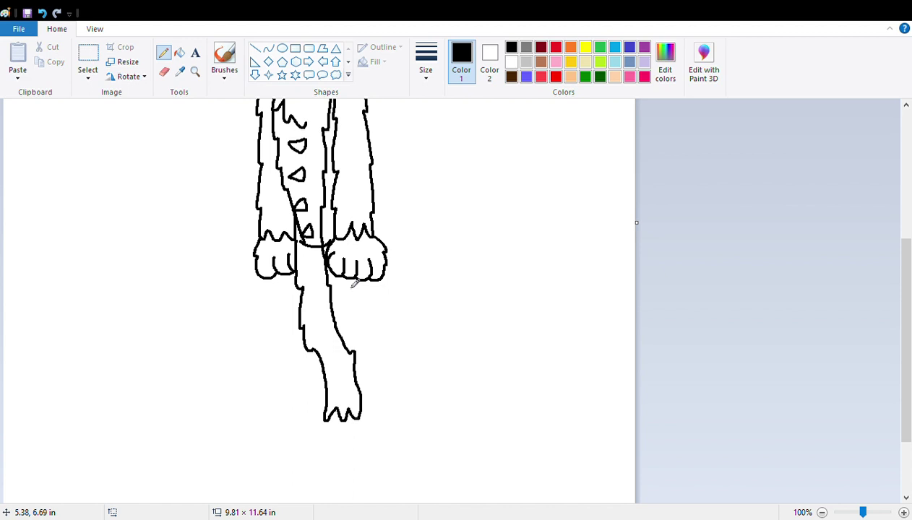
left_click_drag(350, 281, 350, 295)
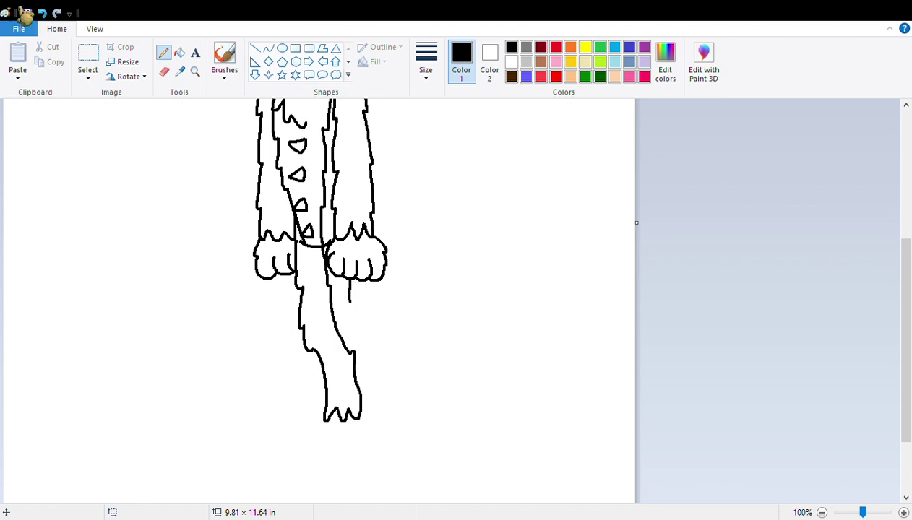
left_click(42, 13)
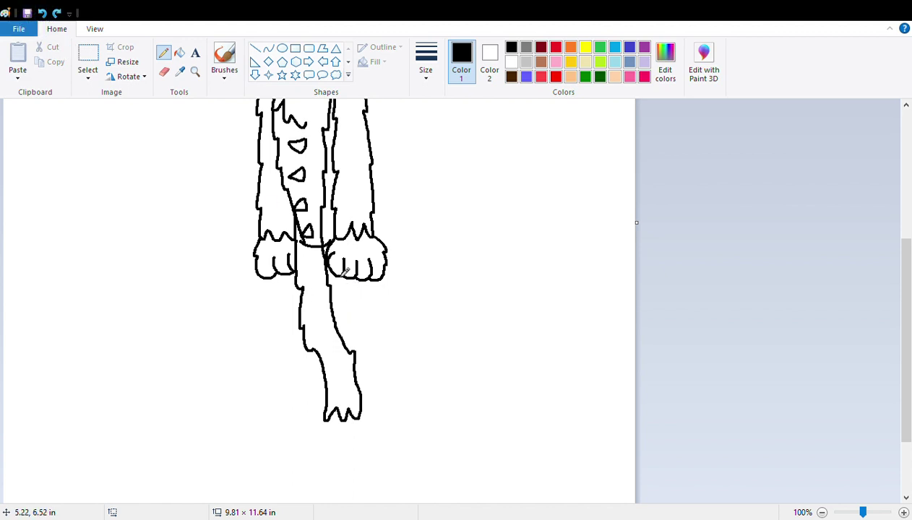
mouse_move(347, 283)
left_mouse_down()
mouse_move(344, 320)
mouse_move(370, 410)
left_mouse_up()
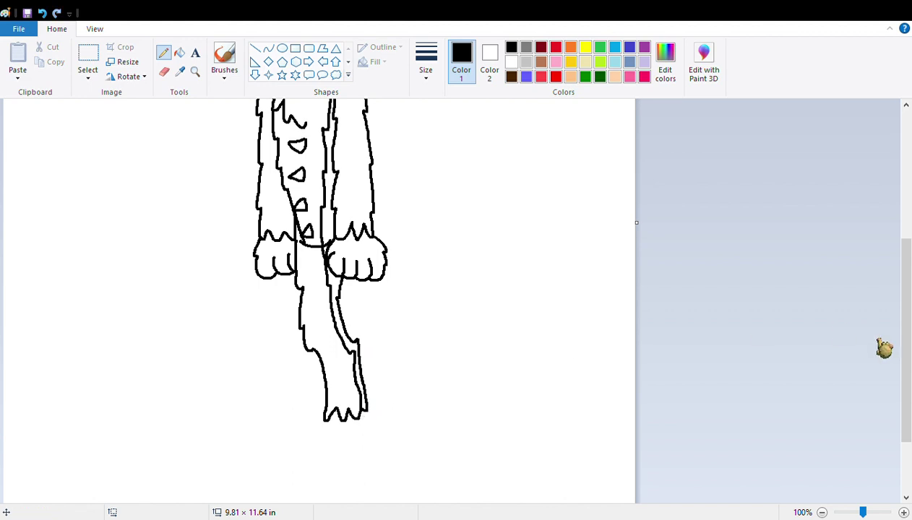
mouse_move(905, 347)
left_mouse_down()
mouse_move(907, 214)
mouse_move(906, 350)
left_mouse_up()
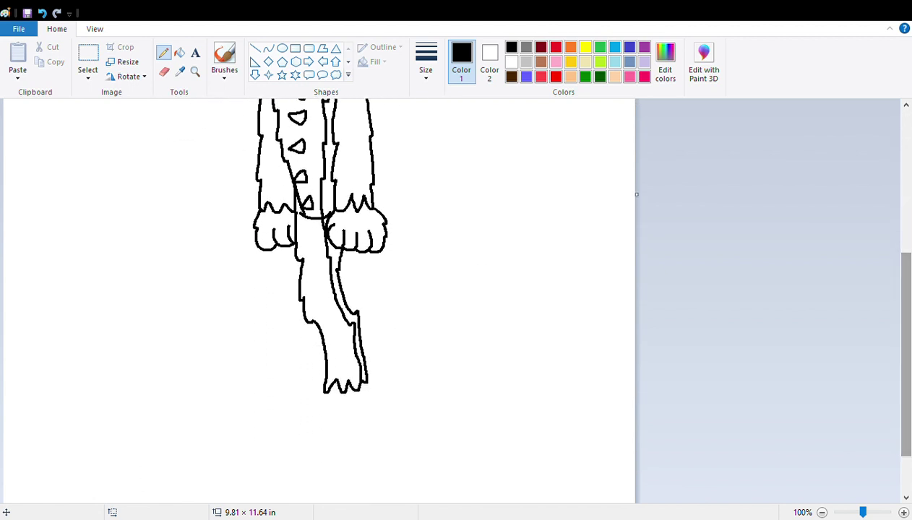
left_click(41, 13)
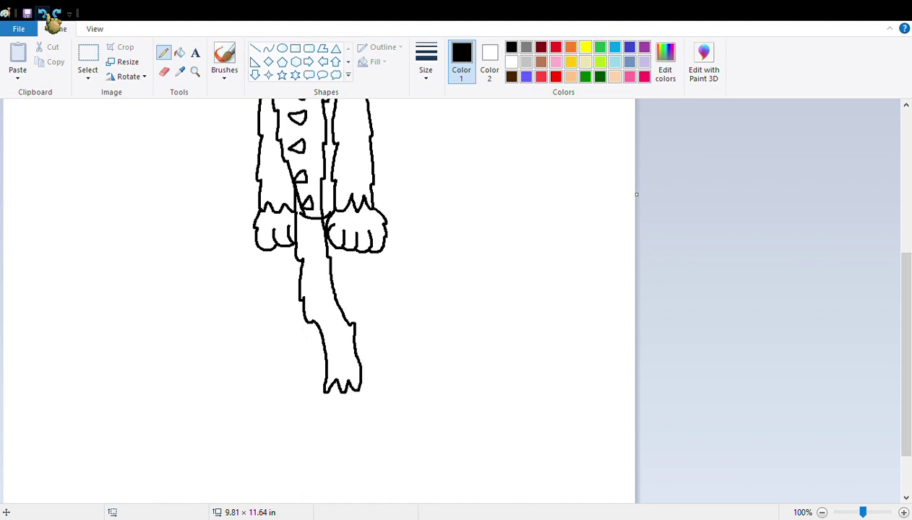
left_click(42, 13)
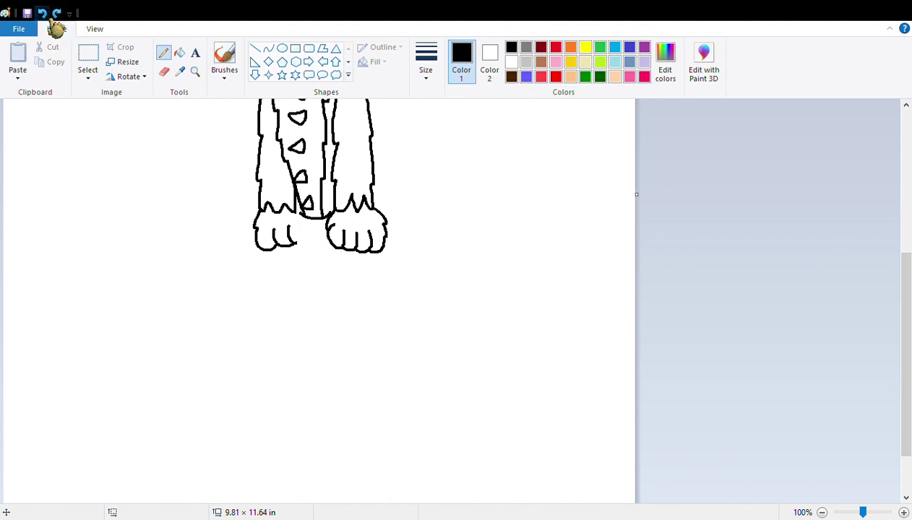
Draw two long furry hind legs below the torso, each bending at the lower leg and ending in a jagged fur cuff.
mouse_move(319, 219)
left_mouse_down()
mouse_move(323, 249)
mouse_move(366, 273)
mouse_move(366, 285)
mouse_move(366, 338)
mouse_move(340, 375)
mouse_move(343, 413)
mouse_move(331, 405)
mouse_move(326, 417)
mouse_move(320, 409)
mouse_move(306, 414)
mouse_move(304, 395)
mouse_move(311, 356)
mouse_move(330, 330)
mouse_move(316, 220)
left_mouse_up()
left_click(44, 14)
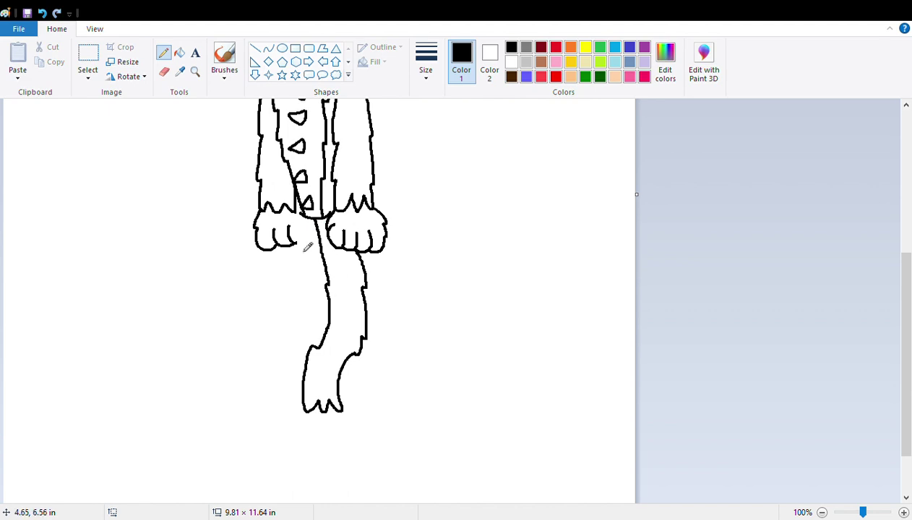
mouse_move(299, 219)
left_mouse_down()
mouse_move(273, 327)
mouse_move(275, 354)
mouse_move(282, 350)
mouse_move(289, 364)
mouse_move(292, 418)
left_mouse_up()
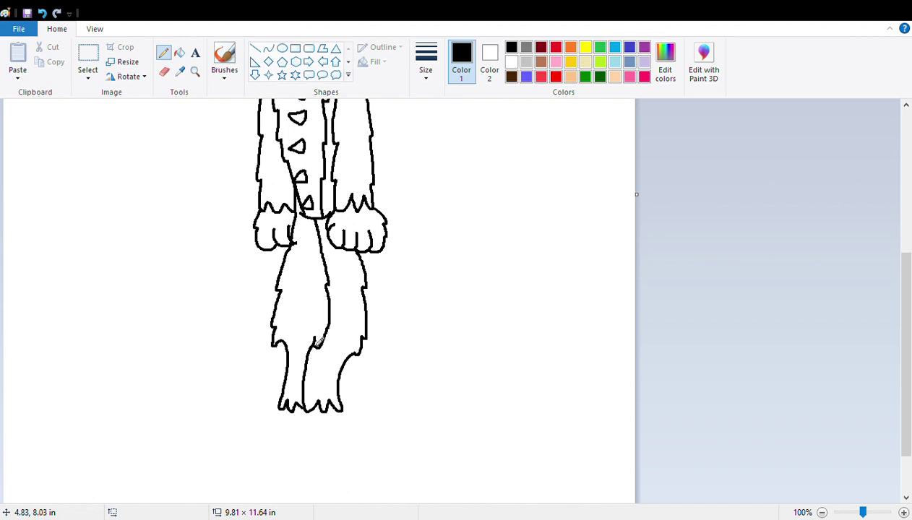
left_click_drag(313, 340, 317, 221)
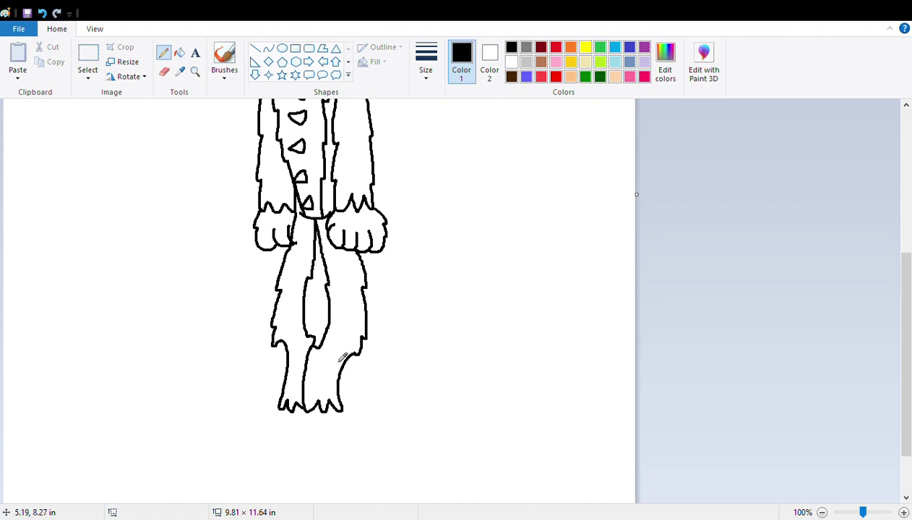
Erase the touching inner outlines of the lower hind legs and redraw them with a gap between and jagged cuffs.
mouse_move(905, 346)
left_mouse_down()
mouse_move(905, 217)
mouse_move(905, 347)
left_mouse_up()
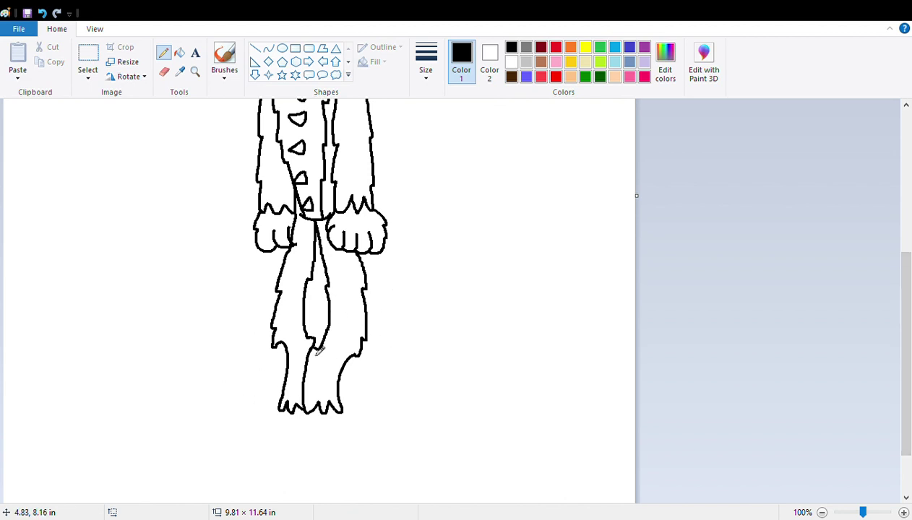
left_click(164, 72)
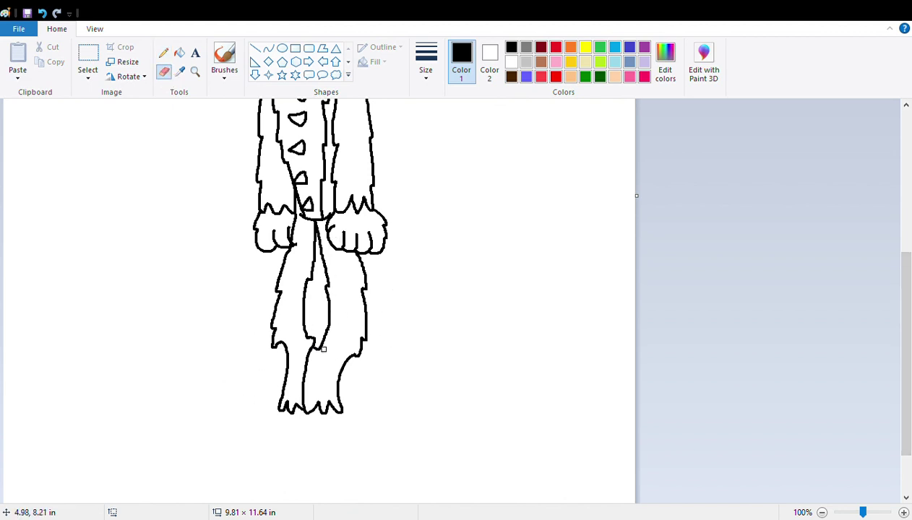
mouse_move(309, 347)
left_mouse_down()
mouse_move(308, 417)
mouse_move(301, 386)
mouse_move(303, 374)
mouse_move(310, 414)
mouse_move(318, 377)
mouse_move(320, 421)
mouse_move(329, 419)
mouse_move(329, 402)
mouse_move(329, 423)
mouse_move(323, 379)
mouse_move(327, 429)
mouse_move(321, 308)
mouse_move(320, 371)
mouse_move(313, 323)
left_mouse_up()
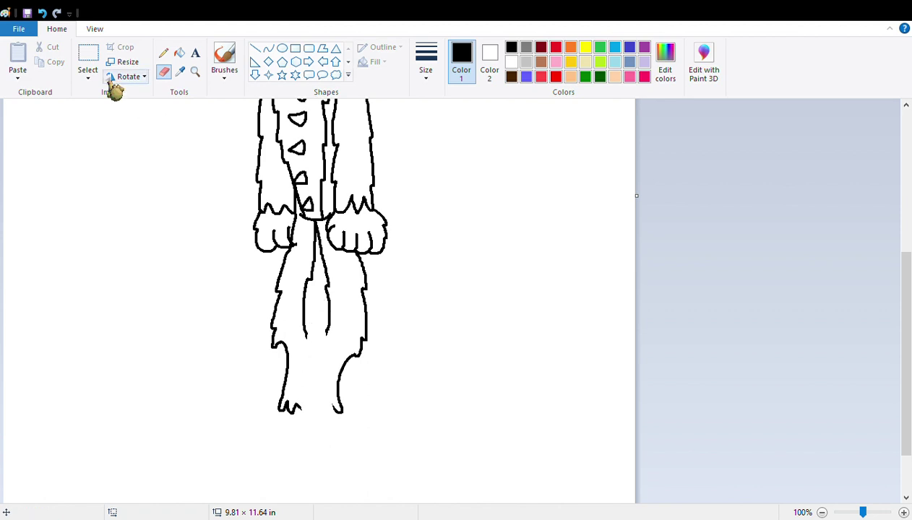
left_click(163, 52)
left_click_drag(328, 339, 318, 373)
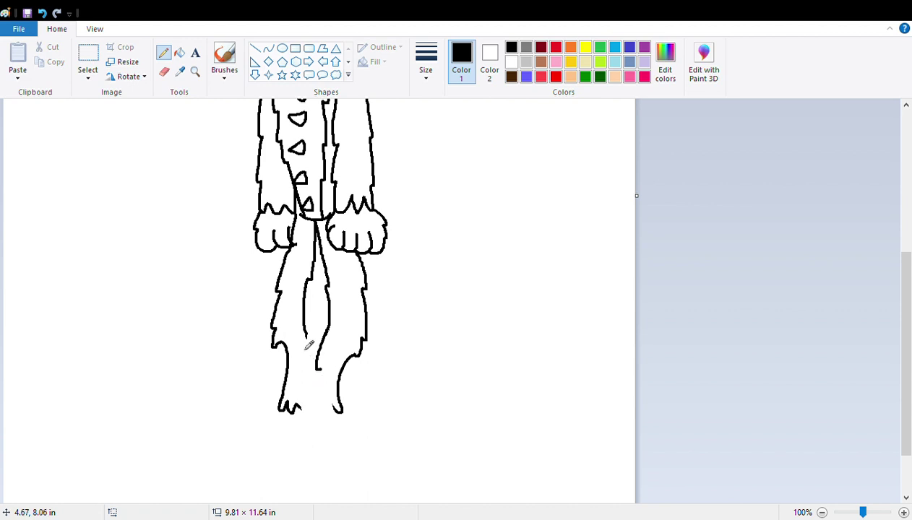
left_click_drag(311, 339, 315, 374)
mouse_move(323, 378)
left_mouse_down()
mouse_move(319, 419)
mouse_move(334, 413)
left_mouse_up()
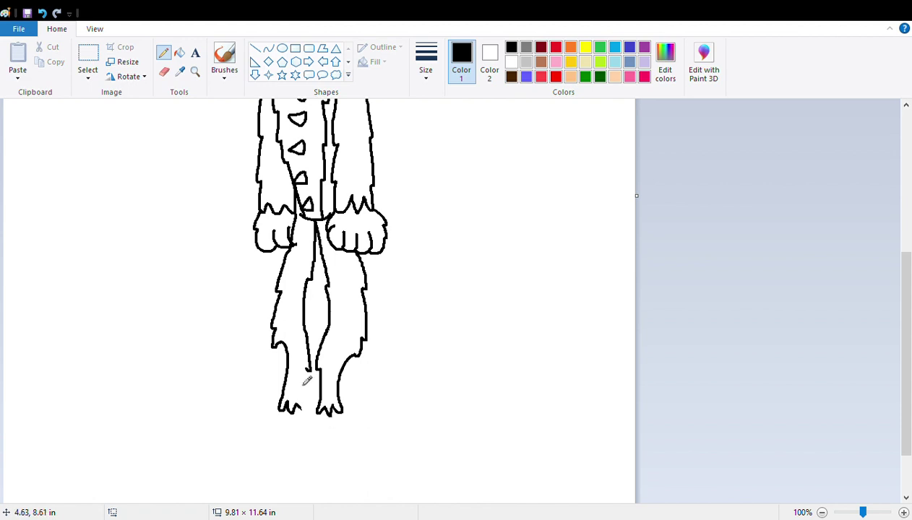
left_click_drag(308, 372, 306, 412)
Erase the stray line end beside the left front paw's inner toe.
mouse_move(902, 309)
left_mouse_down()
mouse_move(909, 238)
mouse_move(909, 252)
left_mouse_up()
left_click(164, 72)
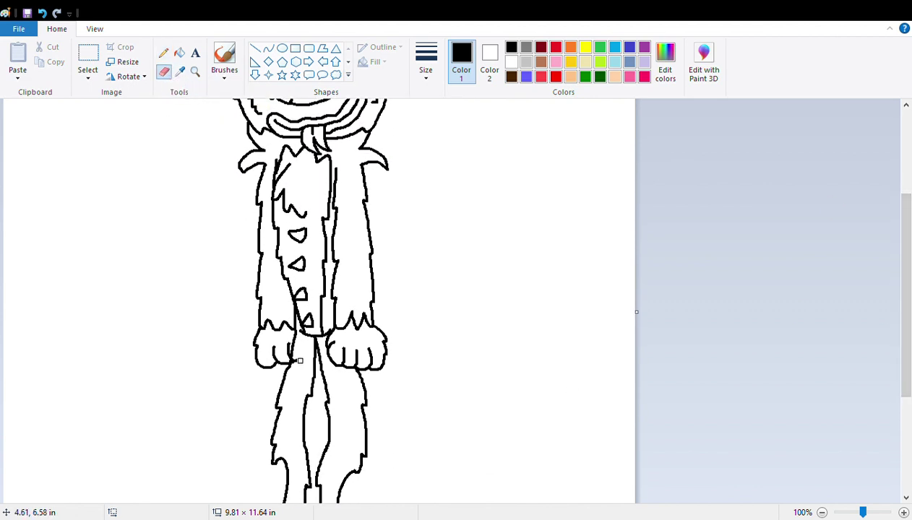